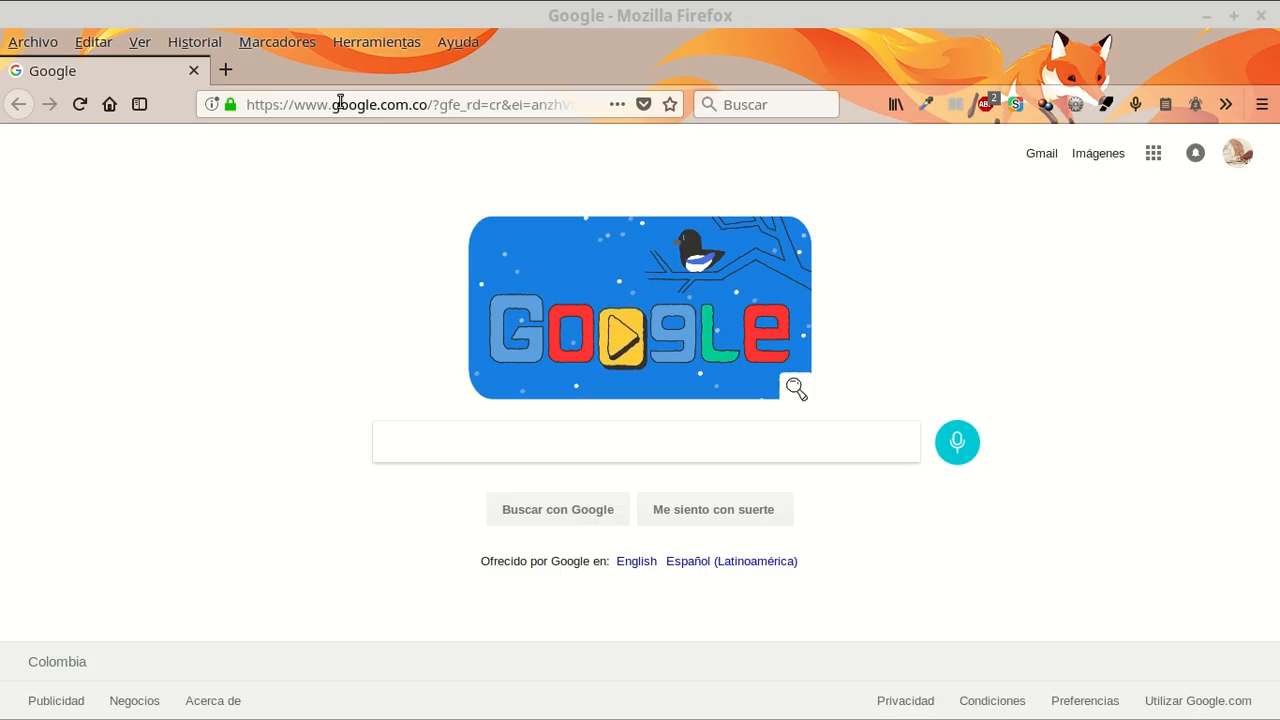
{"action": "left_click", "coordinate": [226, 72]}
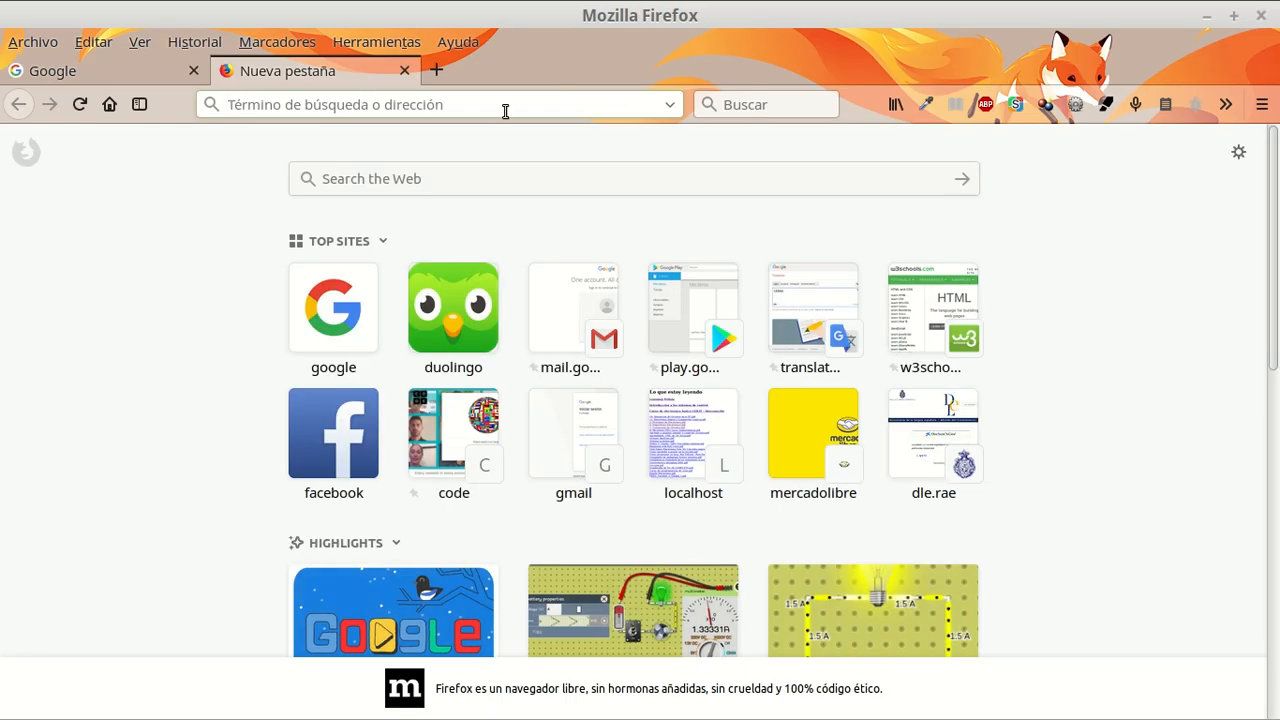
{"action": "type", "text": "www"}
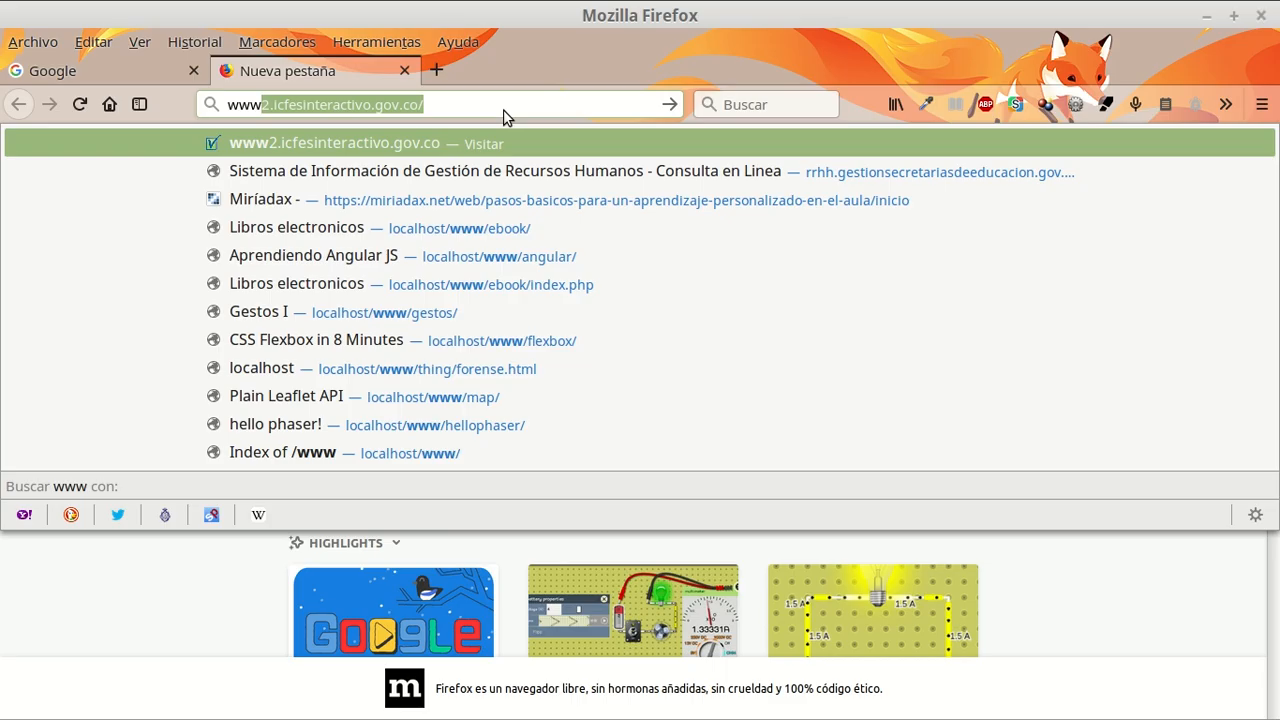
{"action": "type", "text": ".d"}
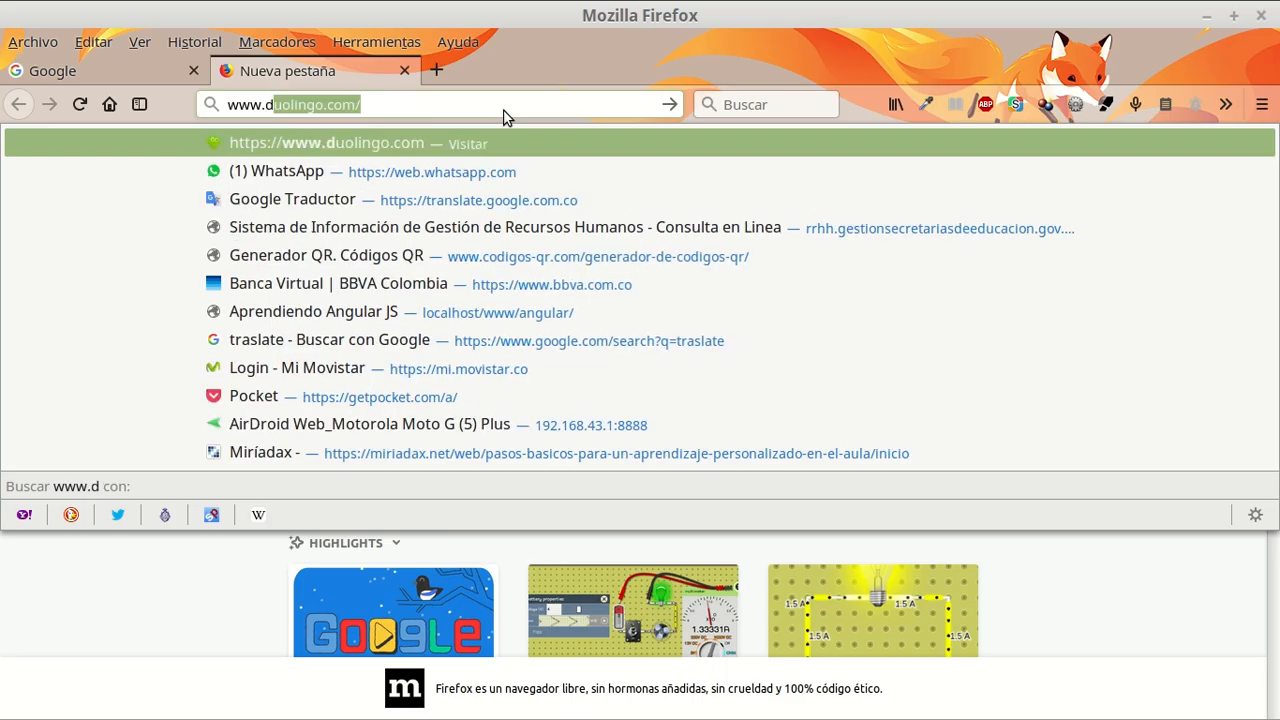
{"action": "type", "text": "cacla"}
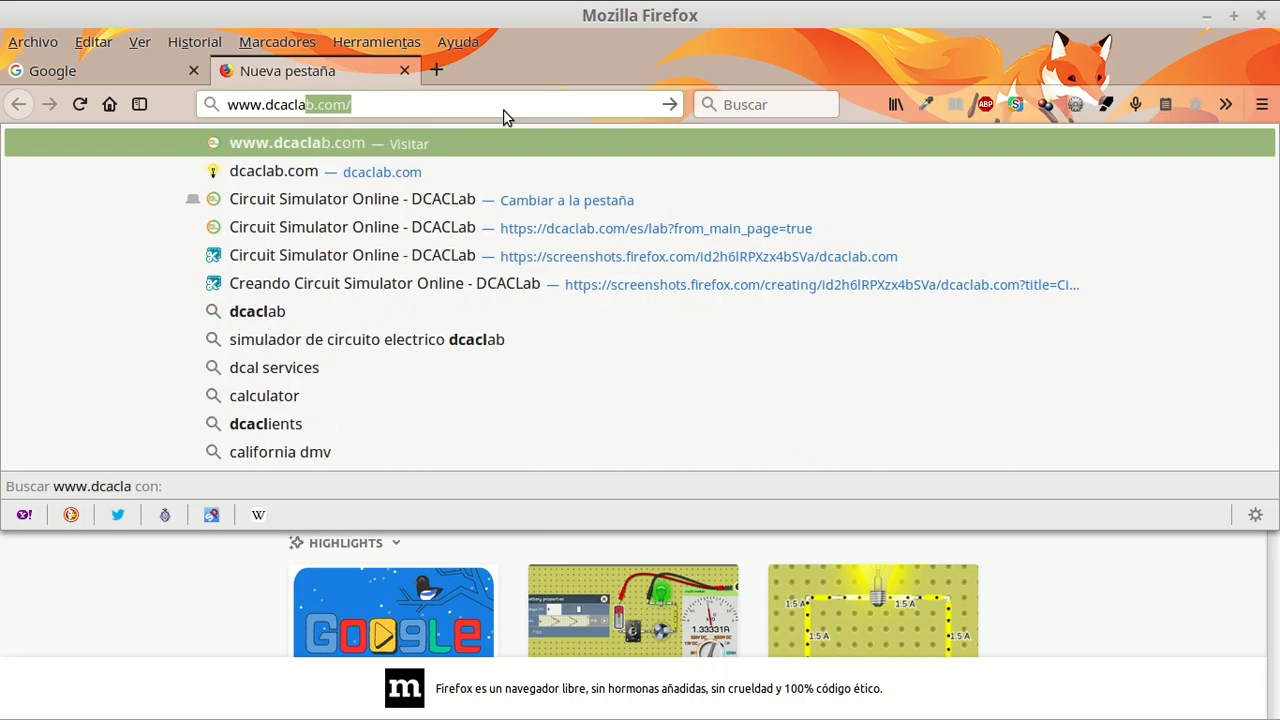
{"action": "type", "text": "b.co"}
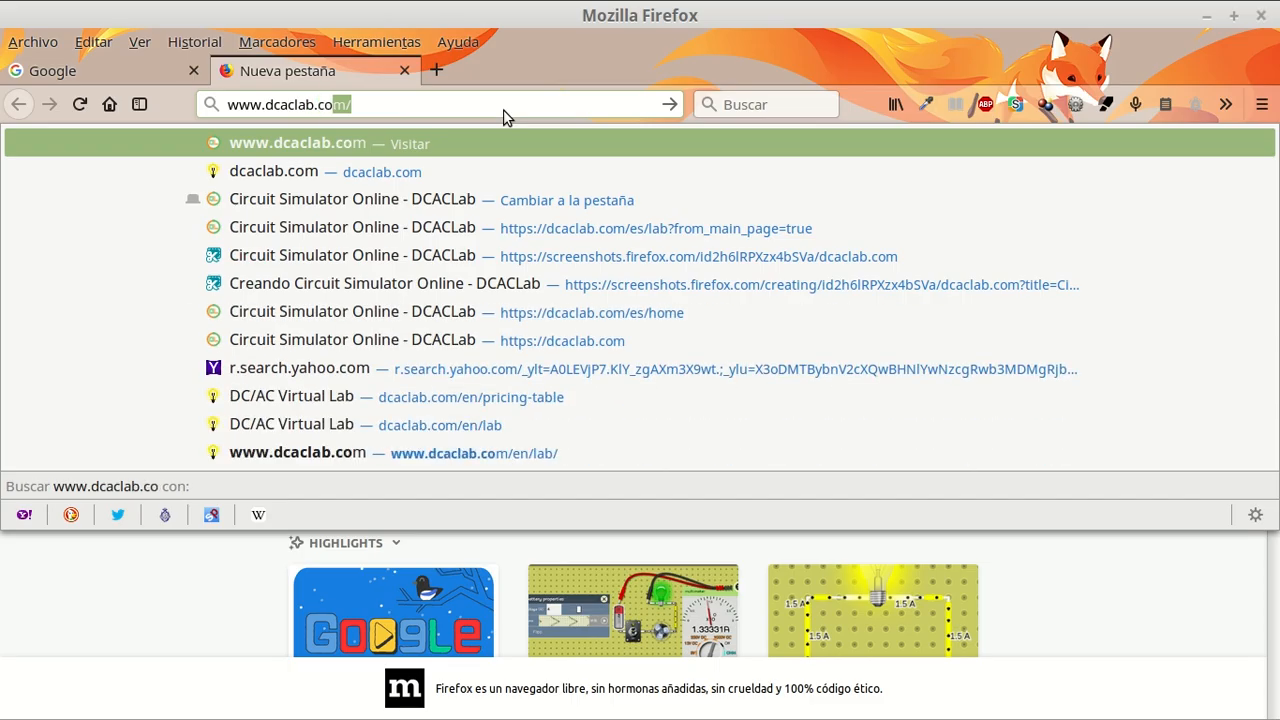
{"action": "key", "text": "Return"}
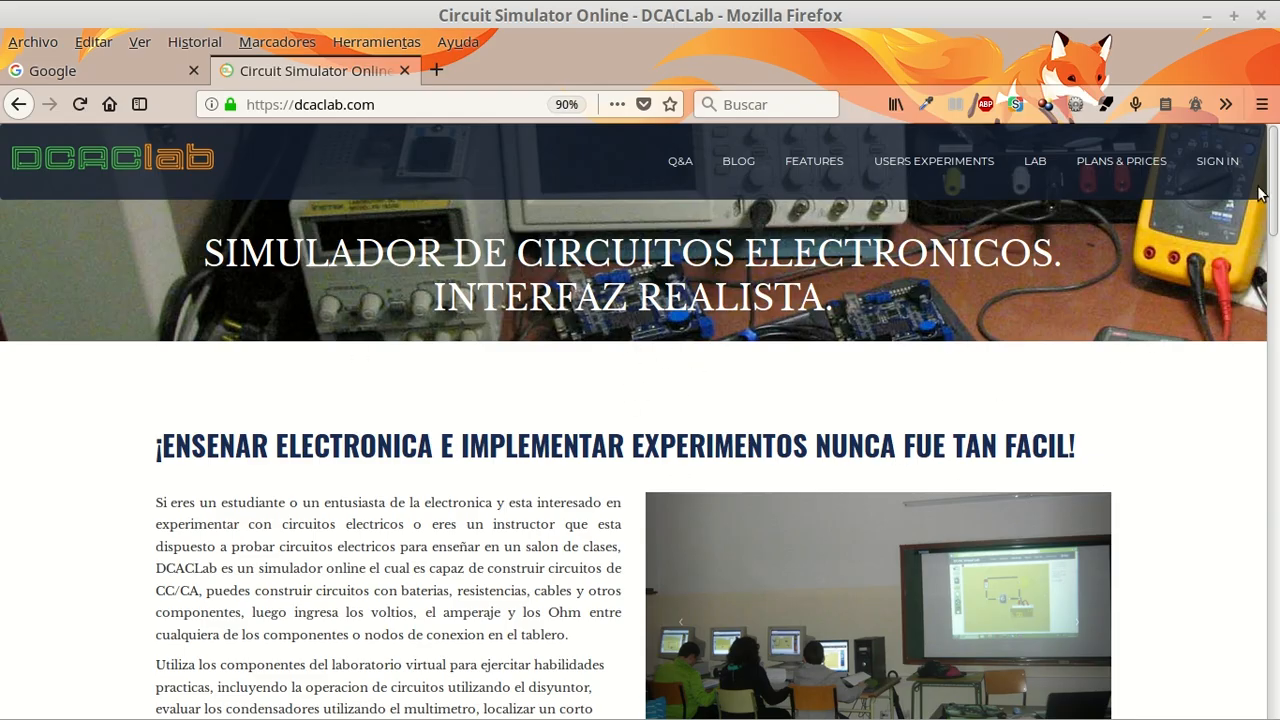
{"action": "scroll", "coordinate": [548, 435], "scroll_direction": "down", "scroll_amount": 6}
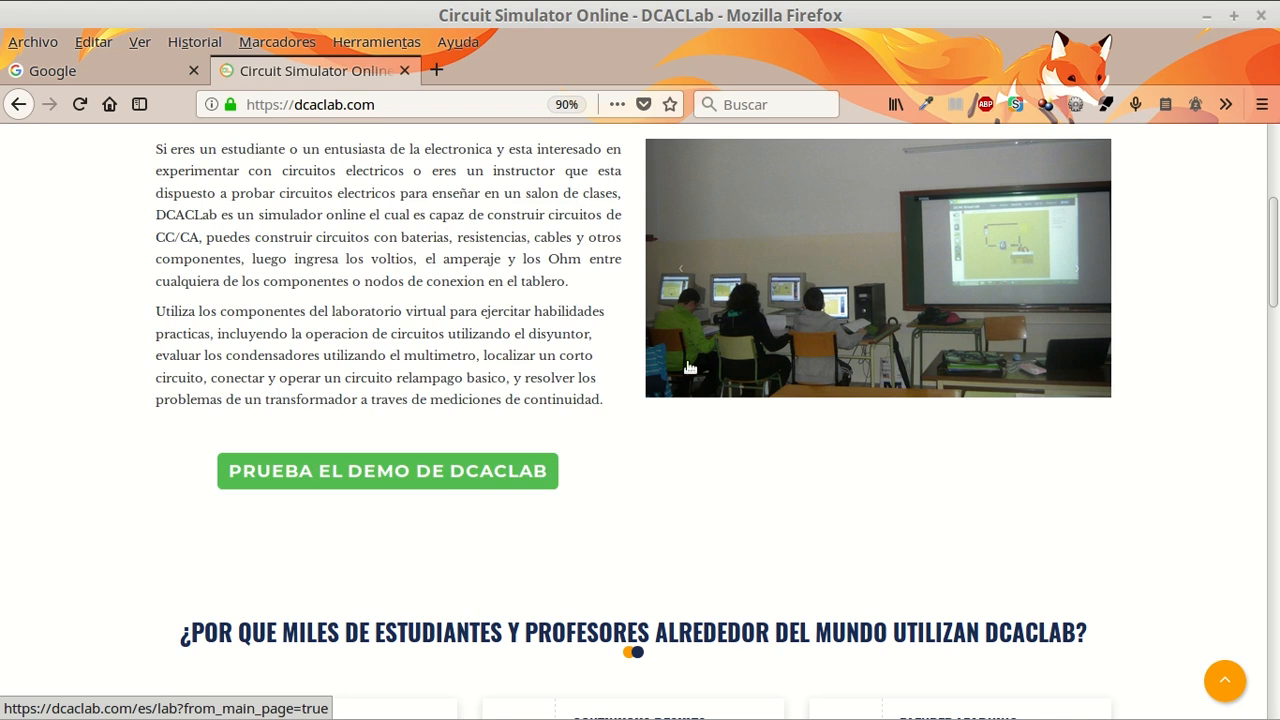
{"action": "left_click", "coordinate": [490, 481]}
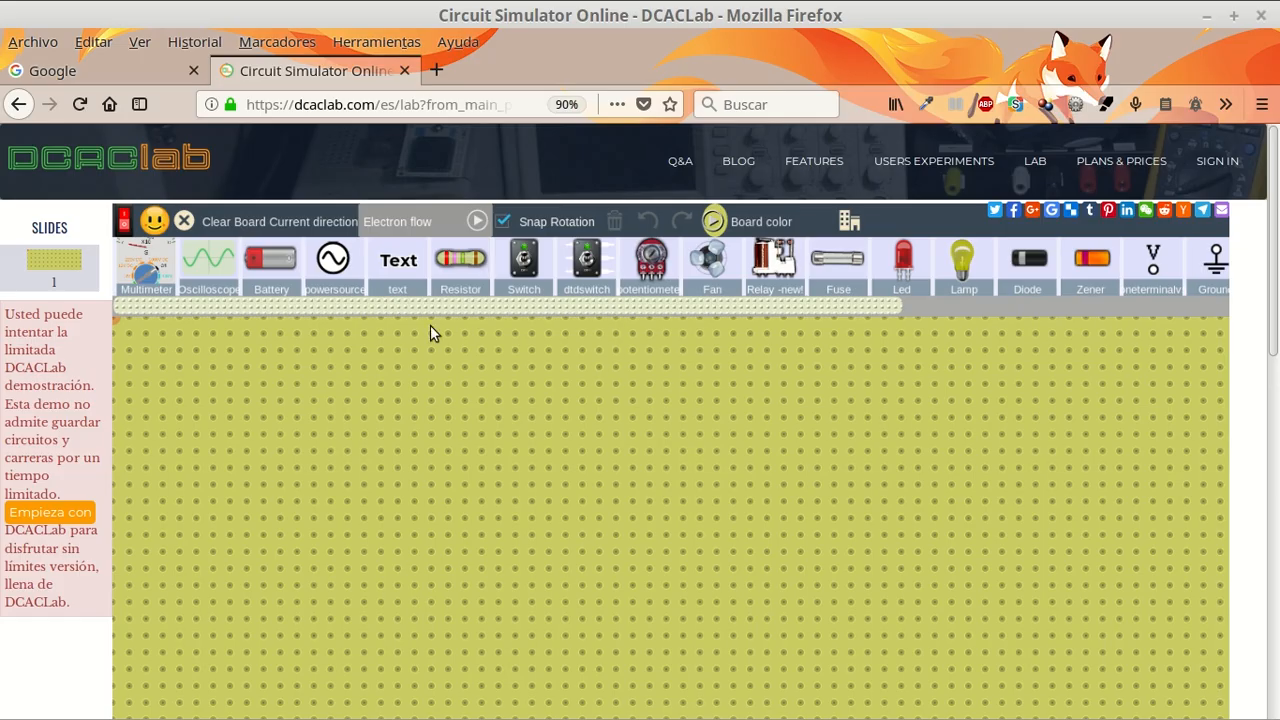
- Toggle the simulation on and off, and view the available current direction options
{"action": "left_click", "coordinate": [124, 218]}
{"action": "left_click", "coordinate": [124, 220]}
{"action": "left_click", "coordinate": [453, 225]}
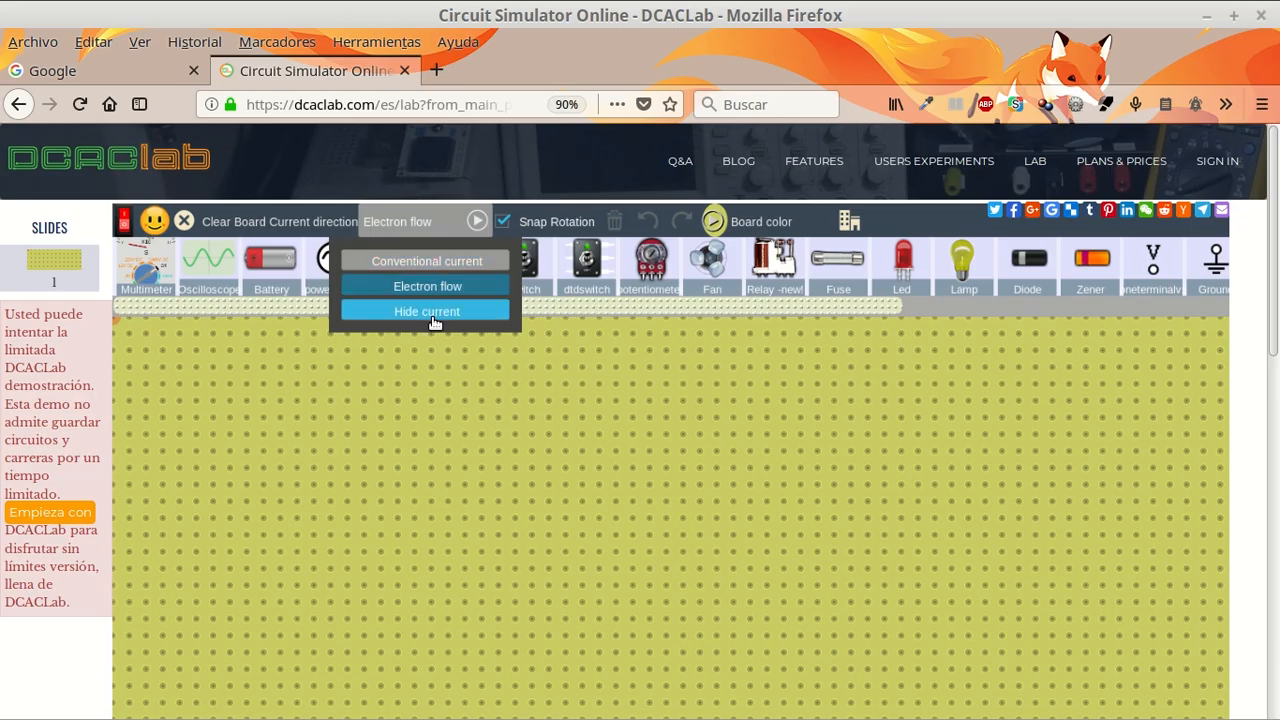
{"action": "left_click", "coordinate": [590, 376]}
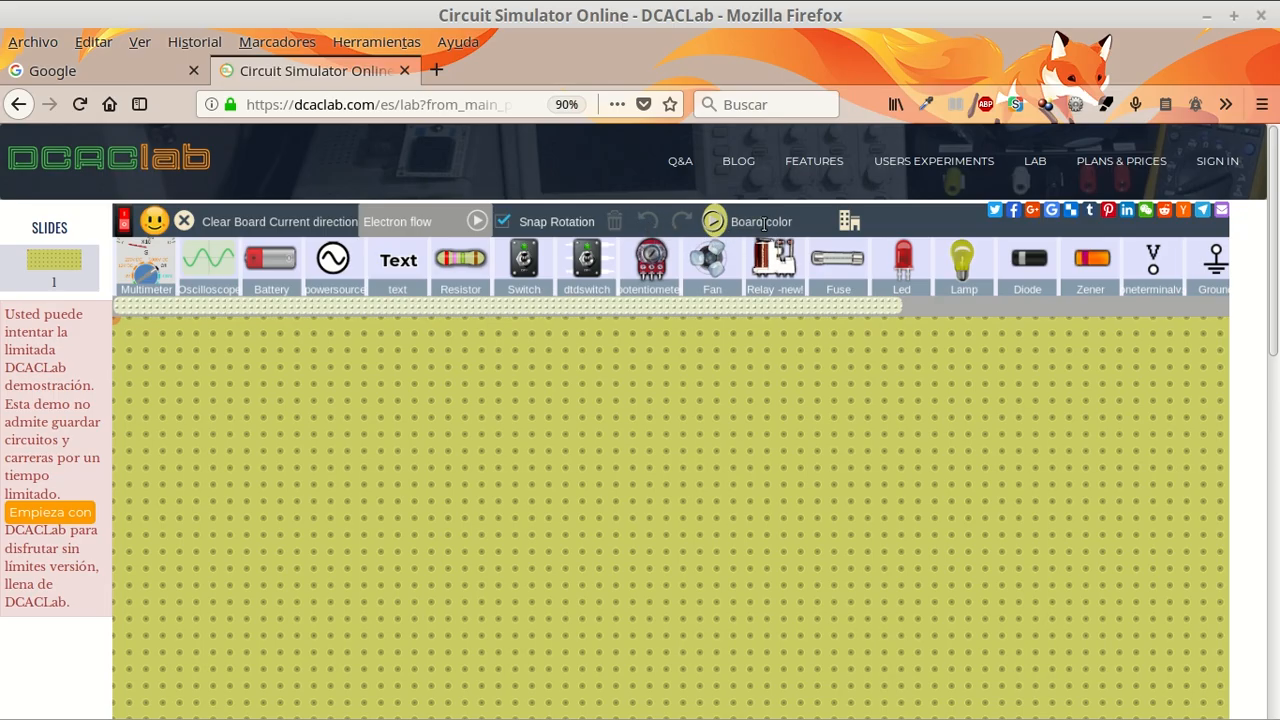
- Try the light violet board color and restore the olive one
{"action": "left_click", "coordinate": [710, 222]}
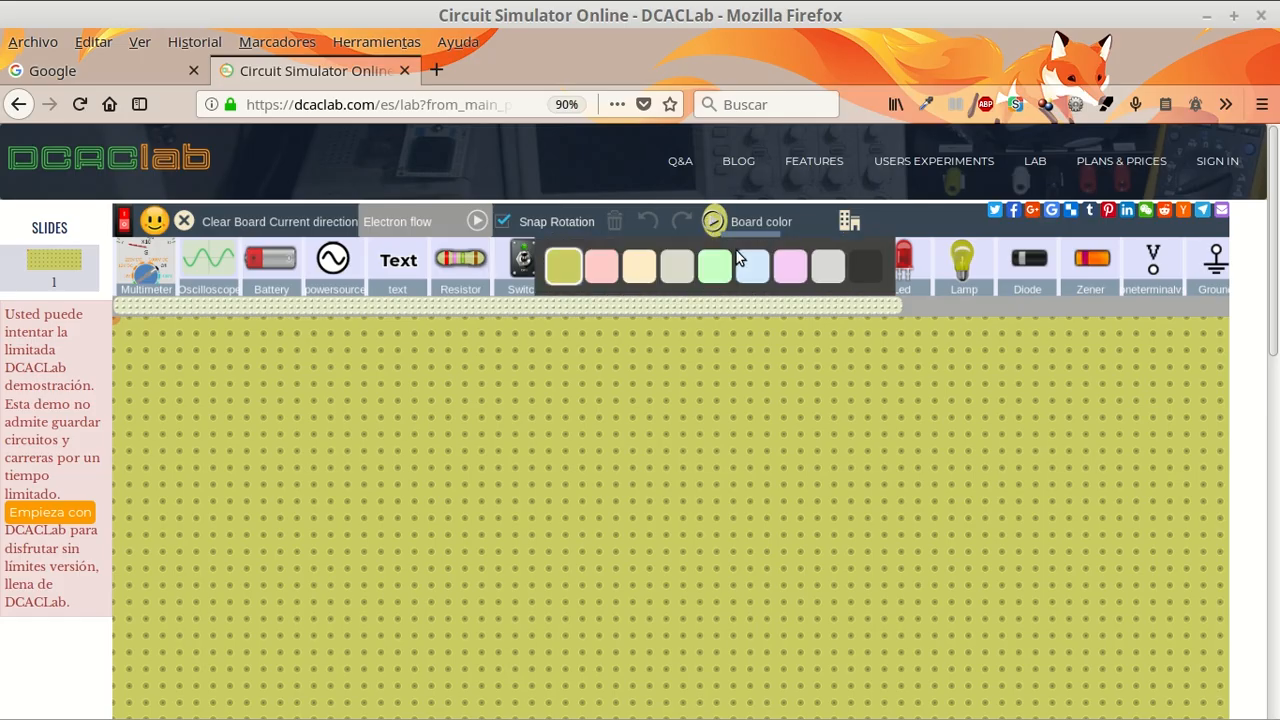
{"action": "left_click", "coordinate": [790, 268]}
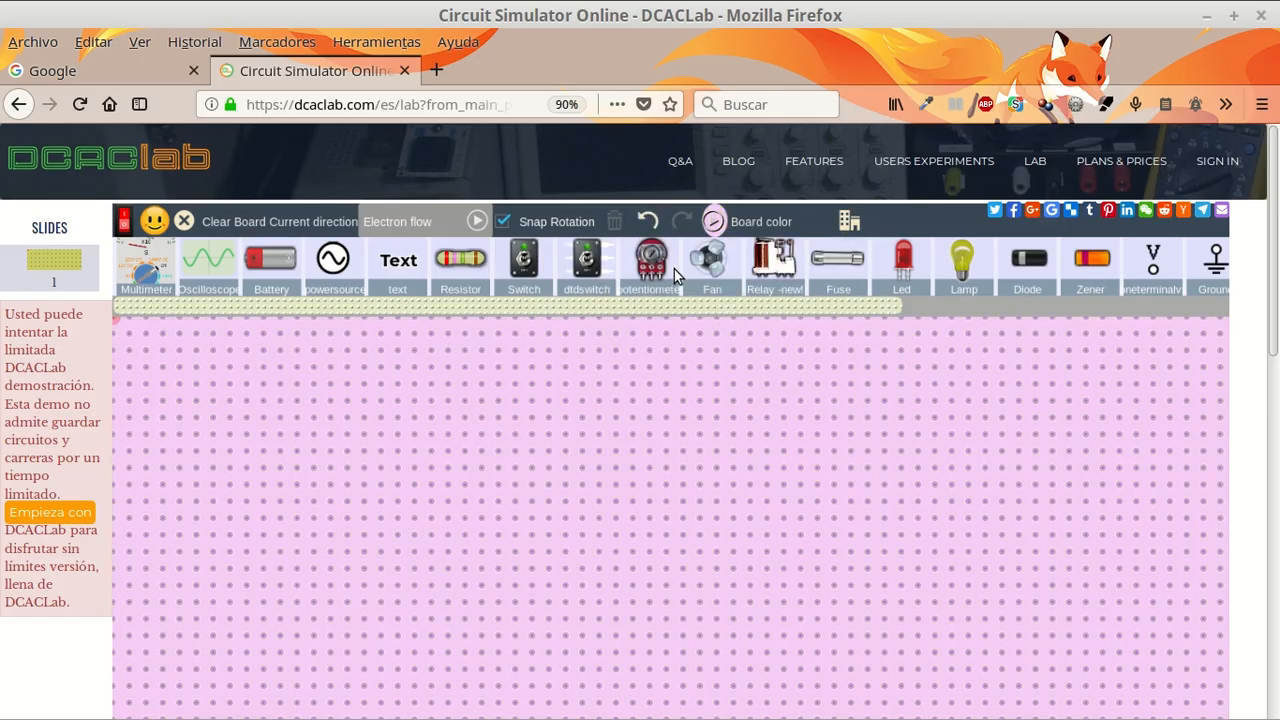
{"action": "left_click", "coordinate": [713, 222]}
{"action": "left_click", "coordinate": [564, 270]}
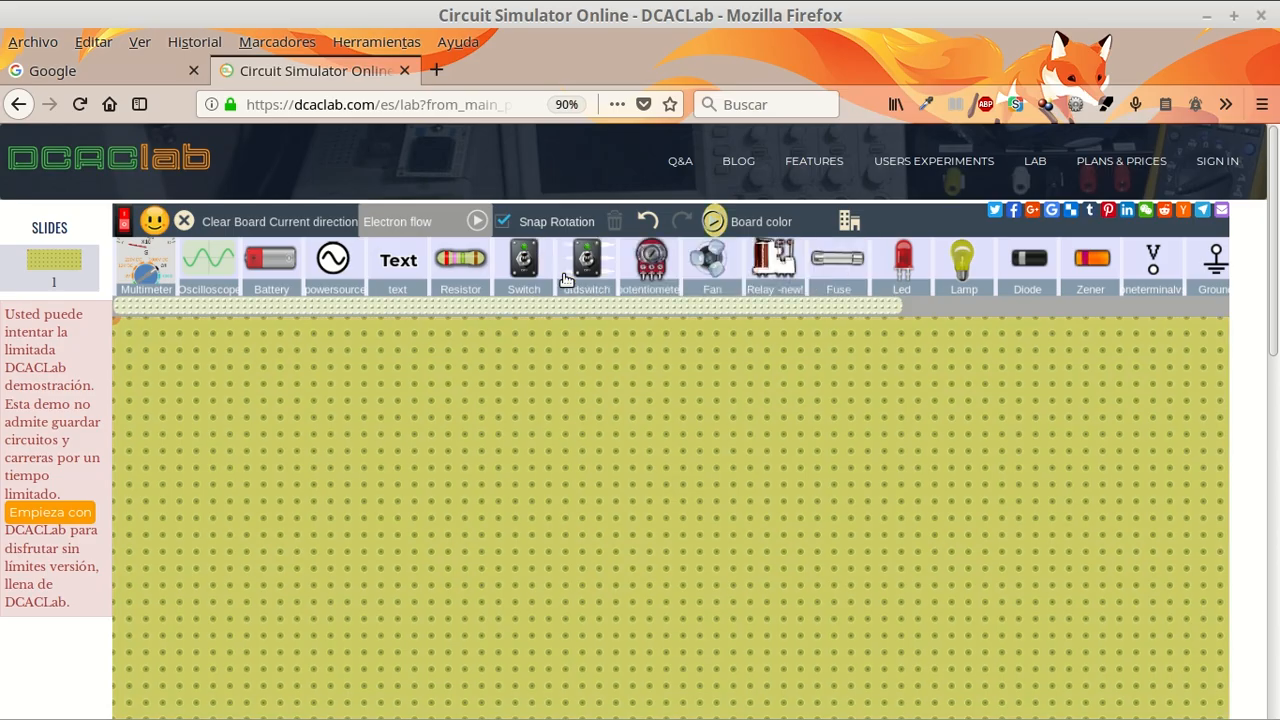
- View the simulator's version and credits information and close it
{"action": "left_click", "coordinate": [852, 224]}
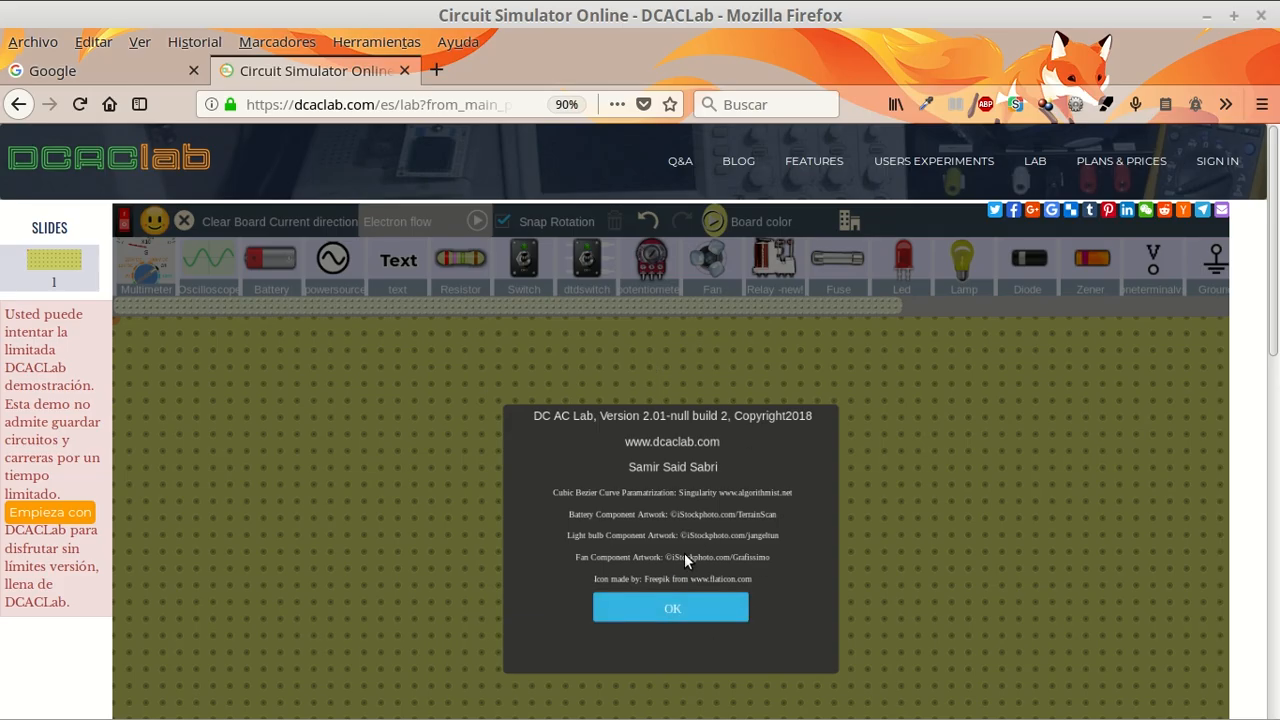
{"action": "left_click", "coordinate": [664, 610]}
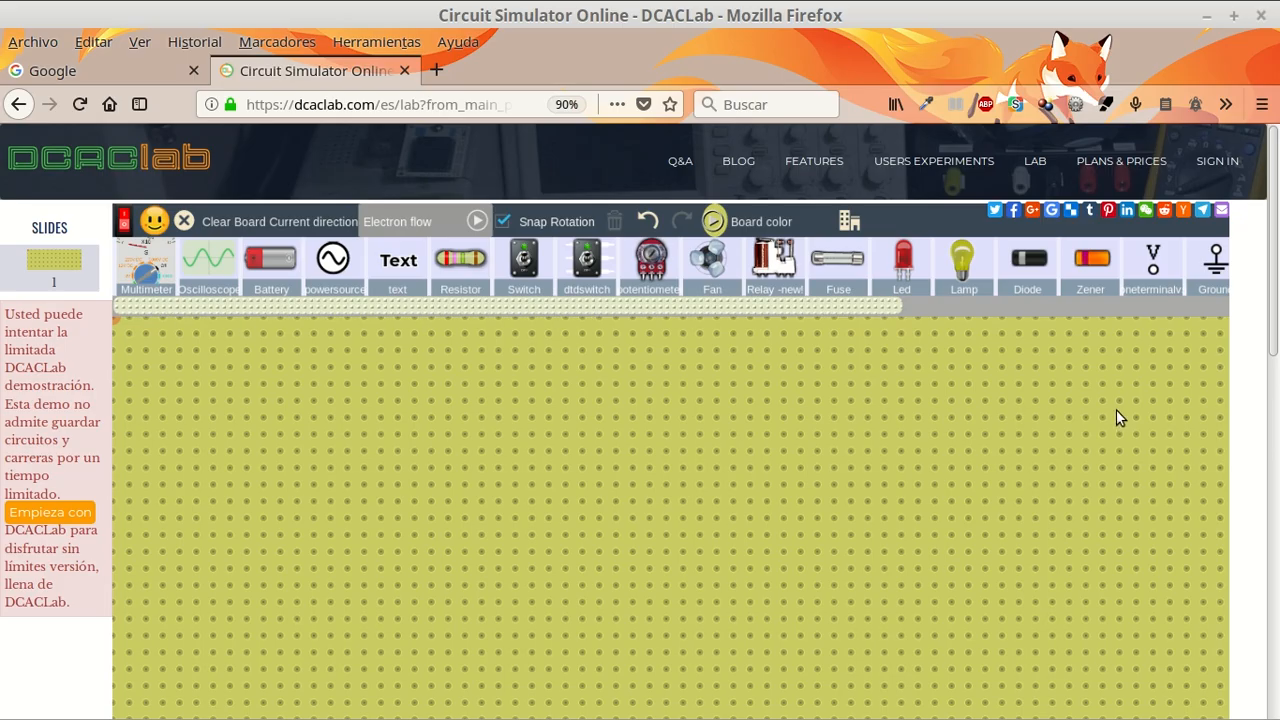
- Place a battery horizontally on the empty board, slightly right of its center
{"action": "scroll", "coordinate": [826, 323], "scroll_direction": "down", "scroll_amount": 1}
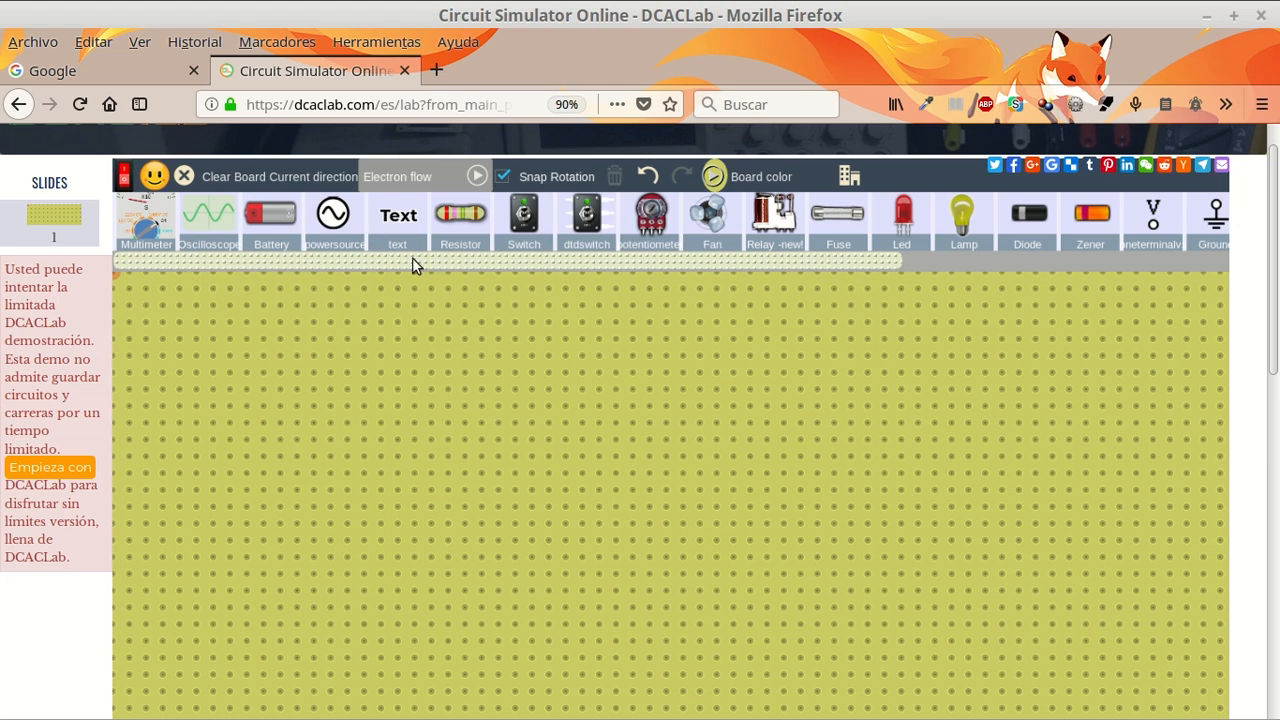
{"action": "mouse_move", "coordinate": [403, 264]}
{"action": "left_mouse_down"}
{"action": "mouse_move", "coordinate": [776, 290]}
{"action": "mouse_move", "coordinate": [329, 275]}
{"action": "mouse_move", "coordinate": [605, 253]}
{"action": "mouse_move", "coordinate": [851, 286]}
{"action": "mouse_move", "coordinate": [474, 276]}
{"action": "mouse_move", "coordinate": [327, 252]}
{"action": "mouse_move", "coordinate": [763, 262]}
{"action": "mouse_move", "coordinate": [379, 269]}
{"action": "left_mouse_up"}
{"action": "left_click_drag", "start_coordinate": [768, 205], "coordinate": [784, 233]}
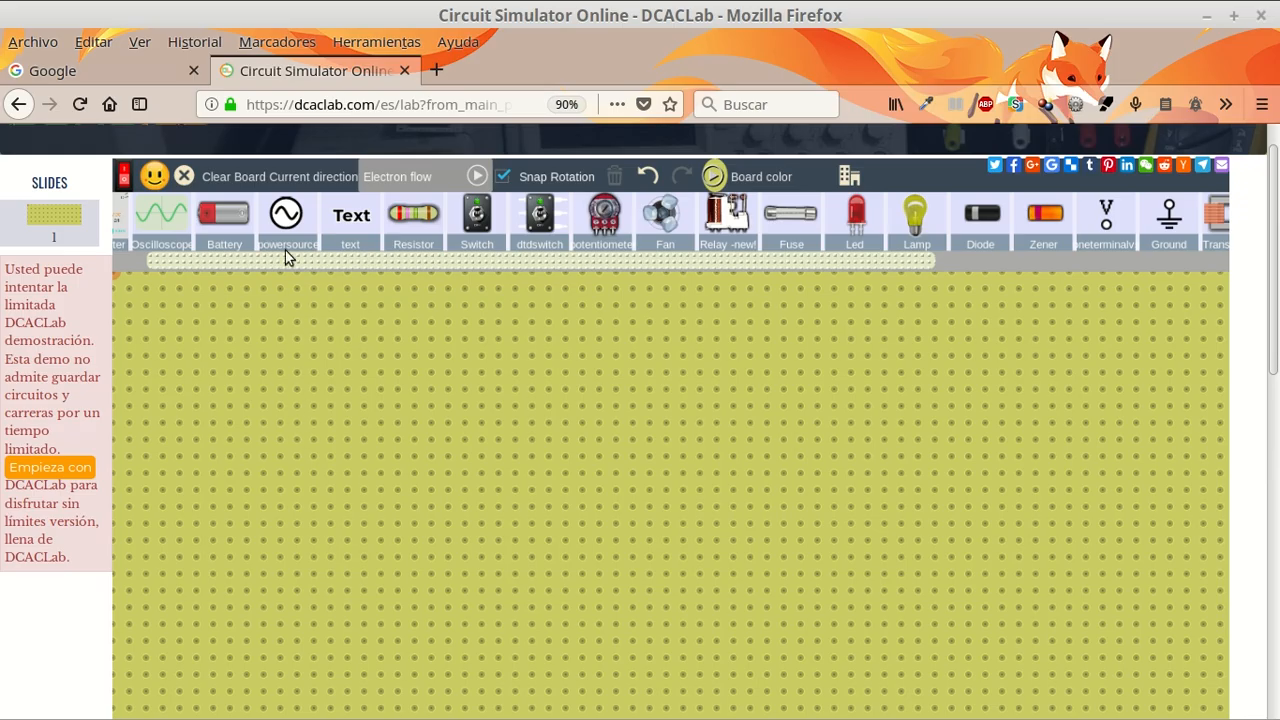
{"action": "left_click_drag", "start_coordinate": [224, 213], "coordinate": [322, 361]}
{"action": "left_click_drag", "start_coordinate": [367, 472], "coordinate": [722, 572]}
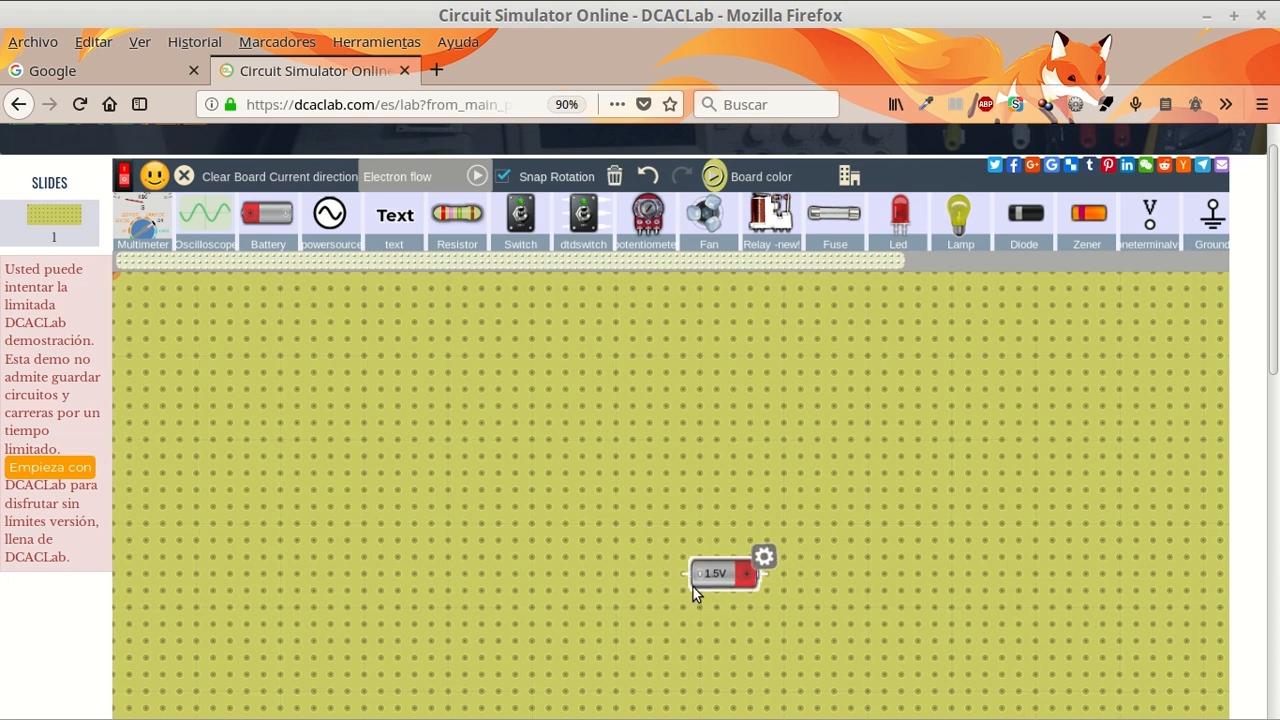
- Examine the battery's voltage, tune, flip and rotation properties and close them
{"action": "left_click", "coordinate": [763, 558]}
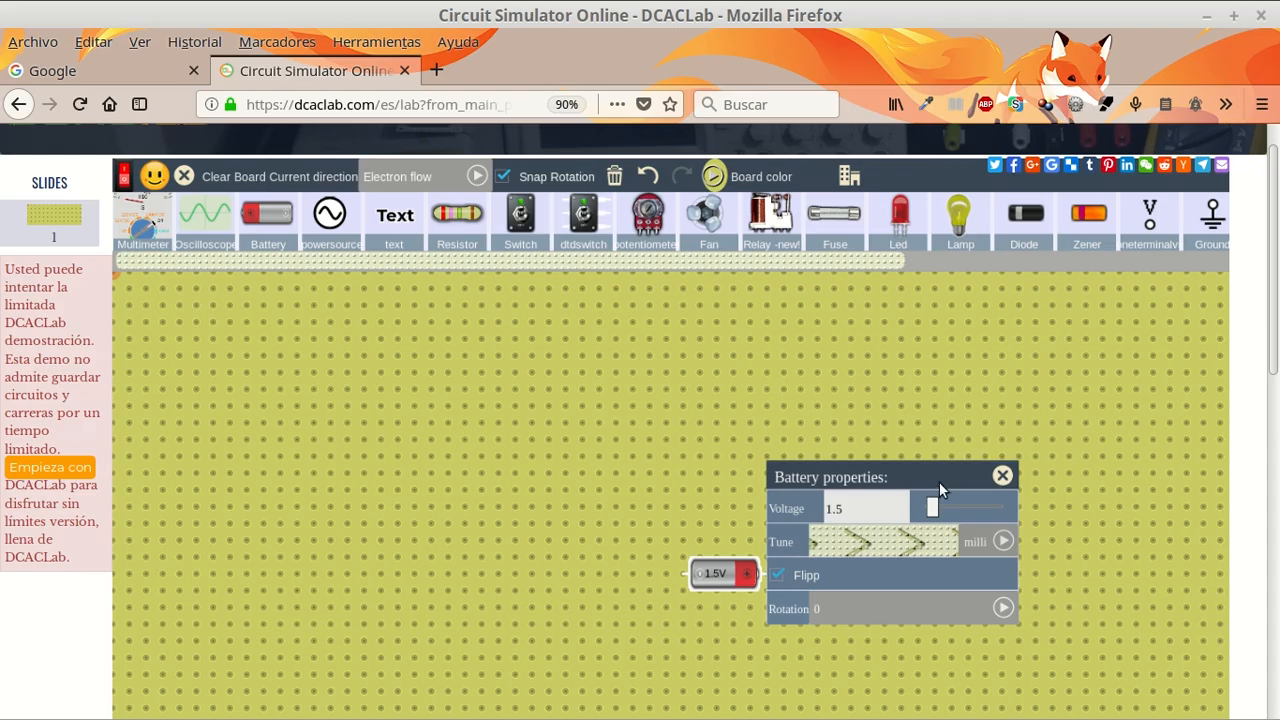
{"action": "left_click_drag", "start_coordinate": [859, 478], "coordinate": [979, 380]}
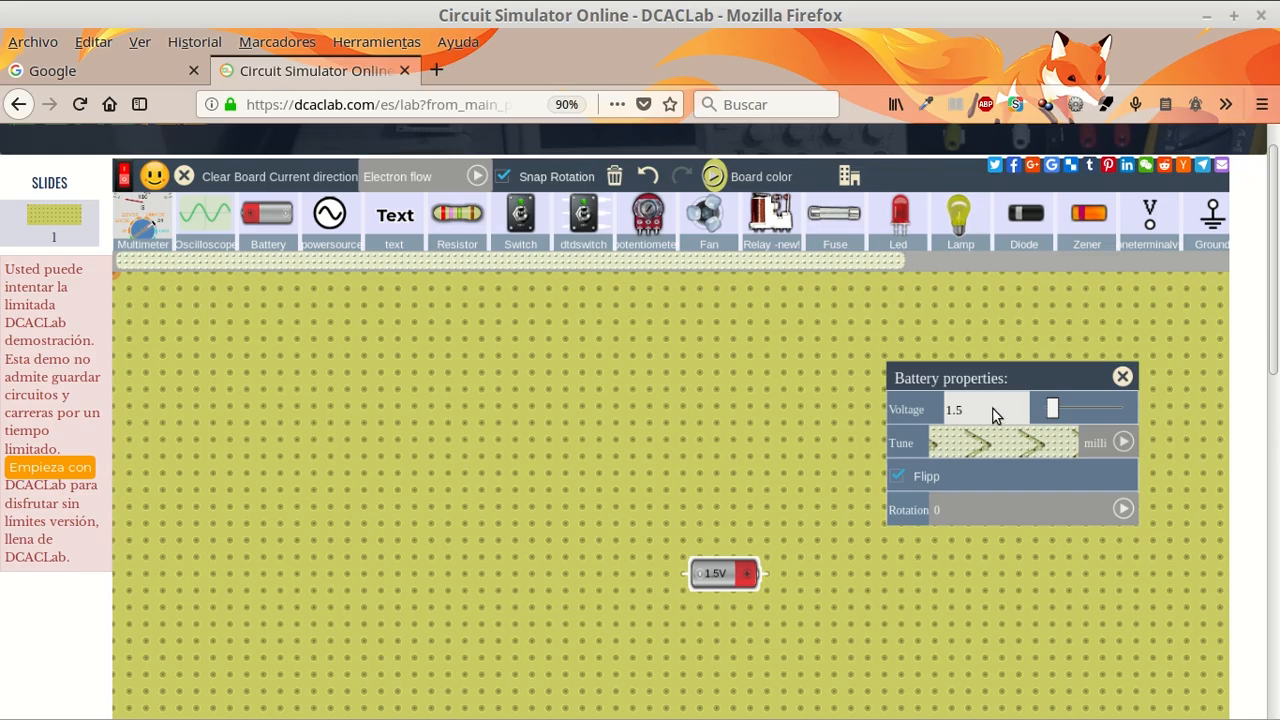
{"action": "left_click", "coordinate": [1123, 377]}
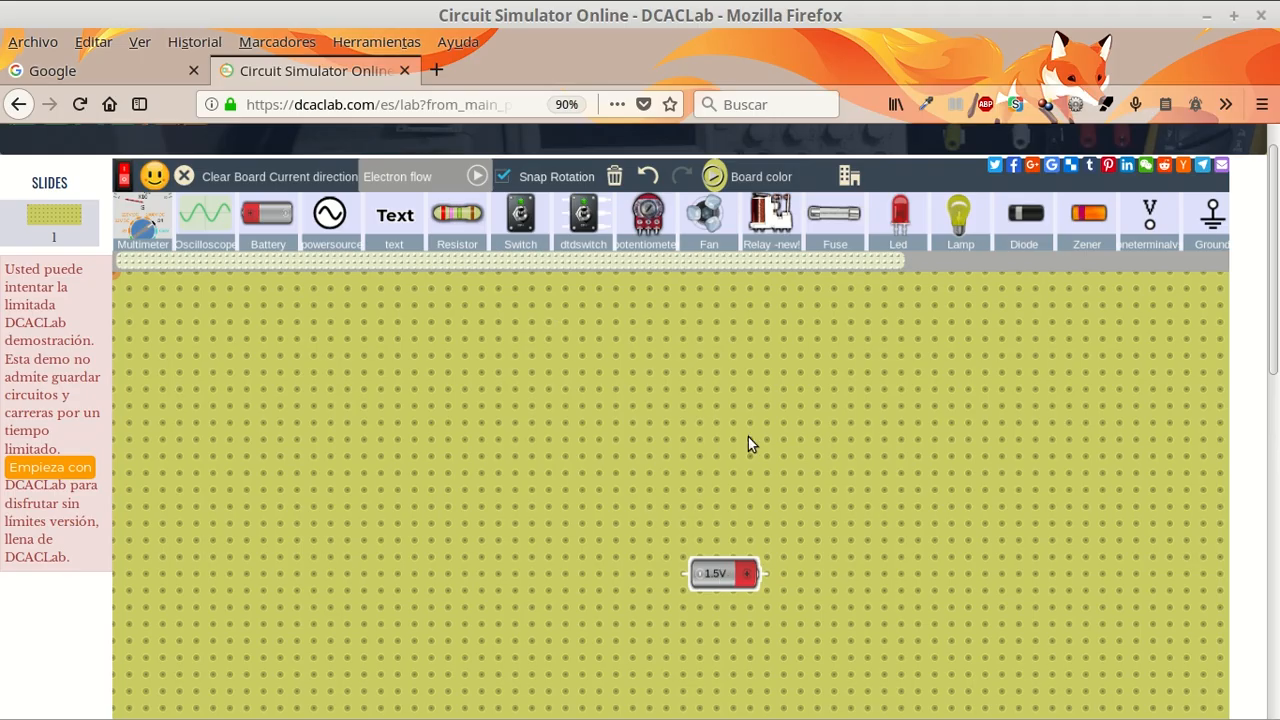
- Rotate the battery upright with its positive end up, move it to the board's left half, and leave Snap Rotation off
{"action": "left_click_drag", "start_coordinate": [730, 575], "coordinate": [651, 613]}
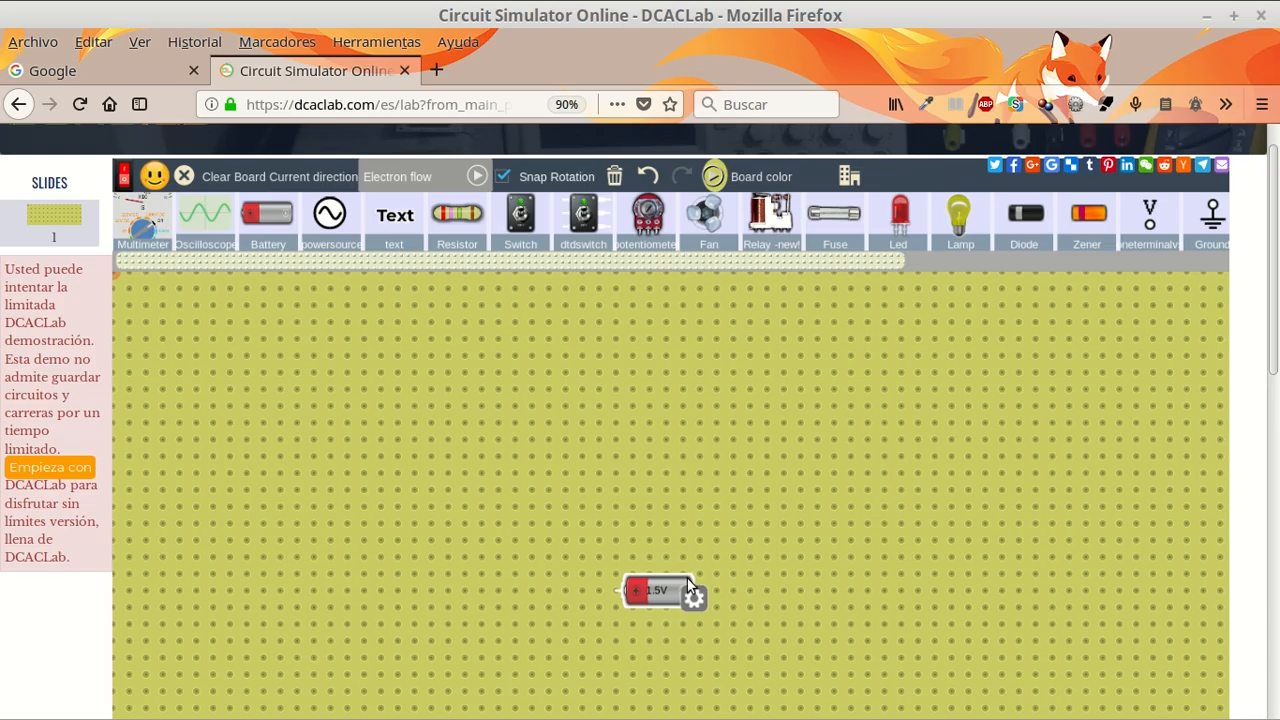
{"action": "left_click", "coordinate": [503, 177]}
{"action": "left_click_drag", "start_coordinate": [652, 587], "coordinate": [781, 402]}
{"action": "left_click", "coordinate": [501, 177]}
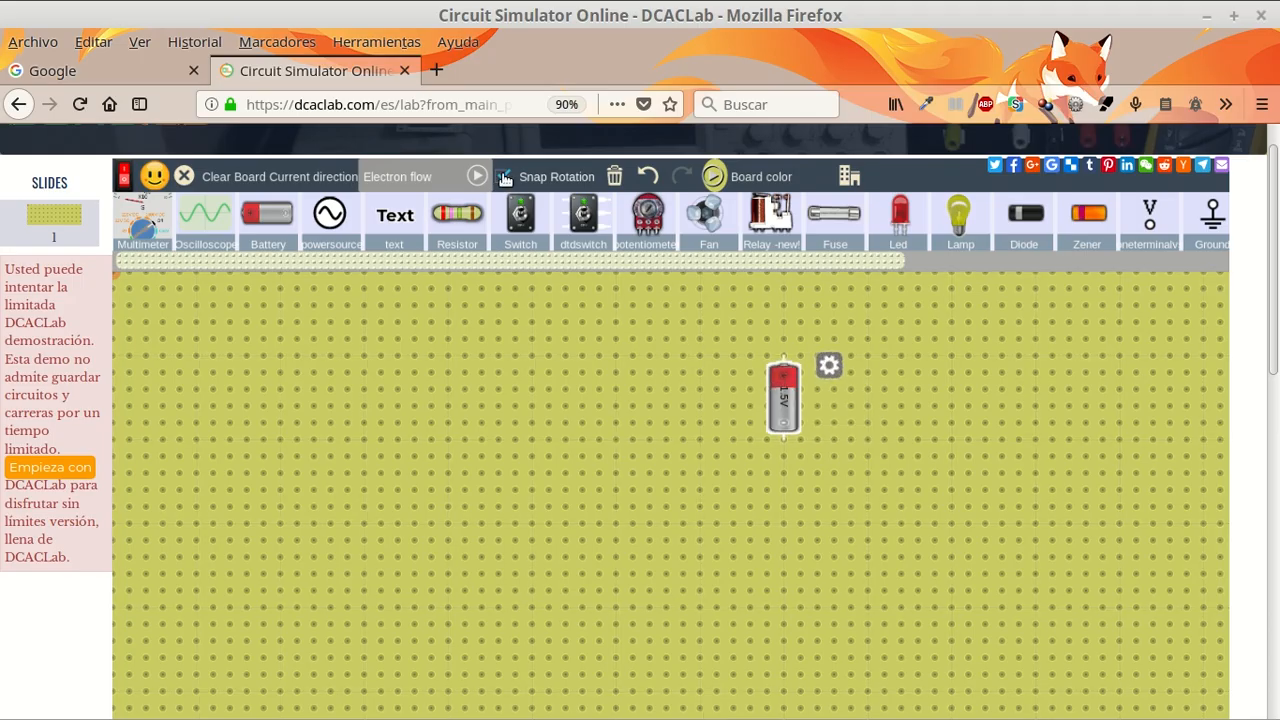
{"action": "left_click_drag", "start_coordinate": [783, 408], "coordinate": [475, 492]}
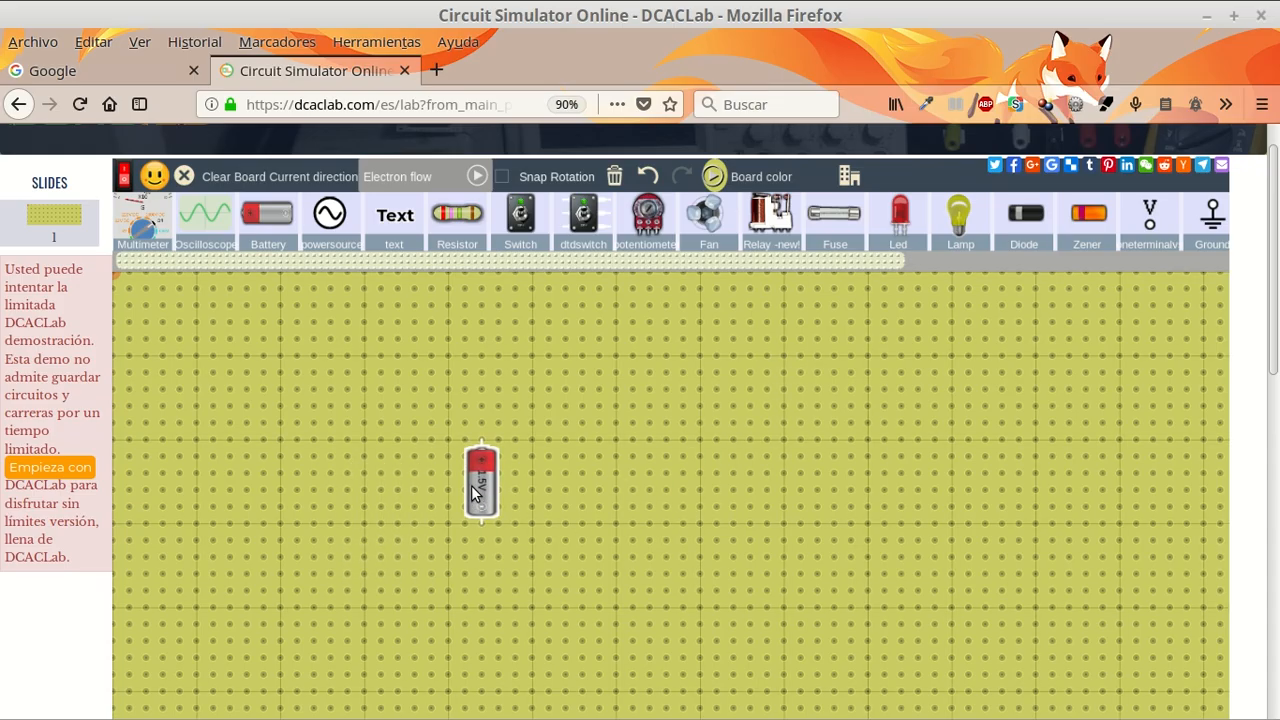
{"action": "left_click", "coordinate": [476, 494]}
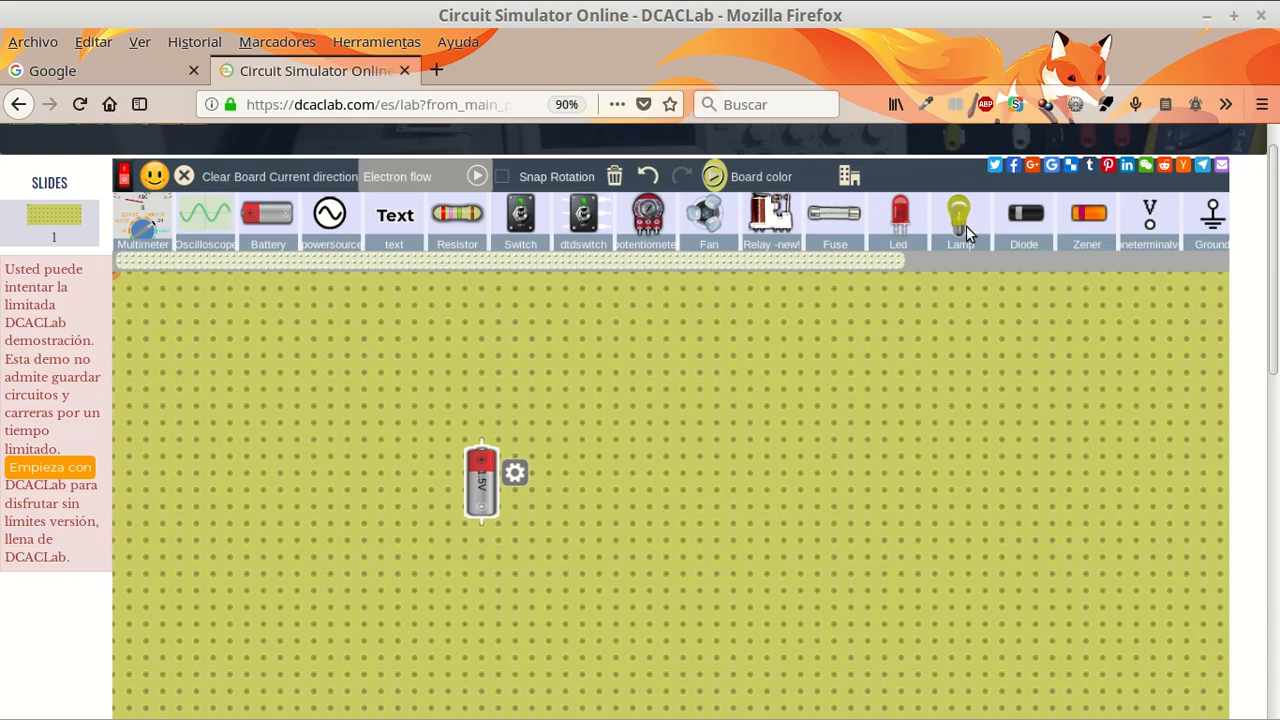
- Add a lamp right of the battery, rotated with Snap Rotation so its terminals run vertically level with the battery's, and leave Snap Rotation off
{"action": "left_click_drag", "start_coordinate": [962, 222], "coordinate": [739, 318]}
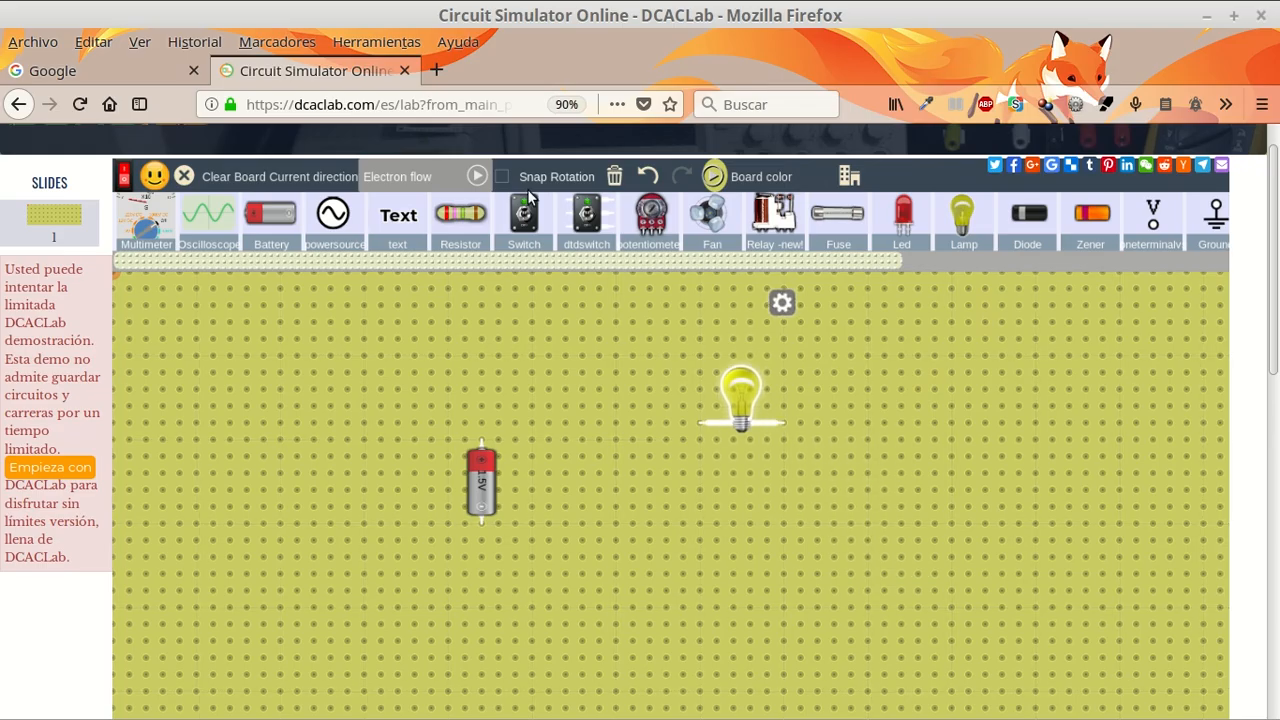
{"action": "left_click", "coordinate": [503, 177]}
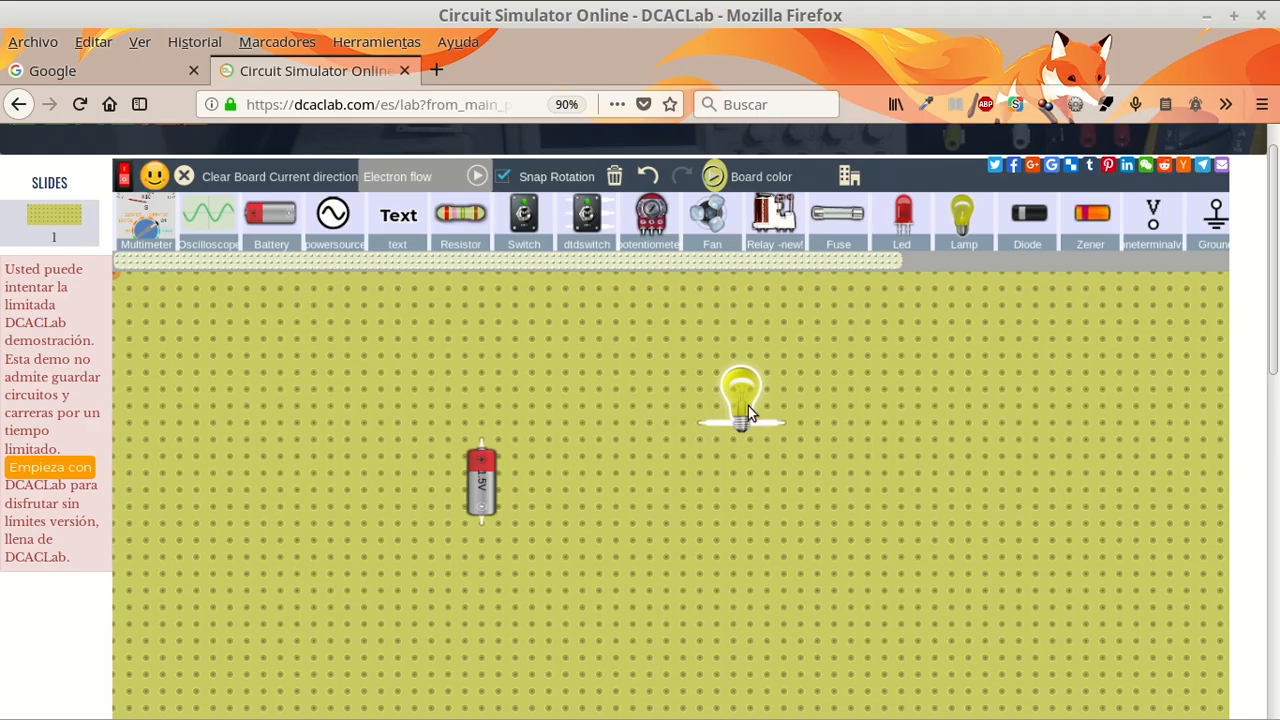
{"action": "left_click_drag", "start_coordinate": [741, 401], "coordinate": [817, 381]}
{"action": "left_click_drag", "start_coordinate": [826, 436], "coordinate": [782, 446]}
{"action": "left_click", "coordinate": [964, 499]}
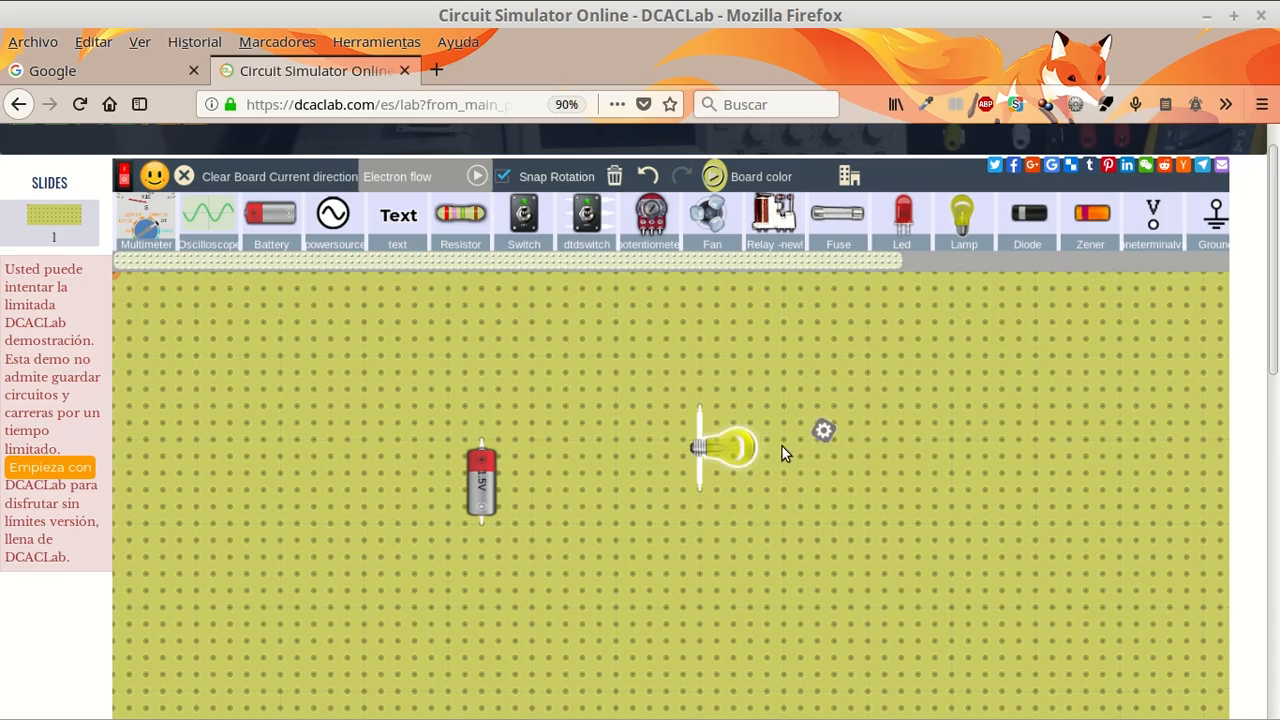
{"action": "left_click", "coordinate": [502, 178]}
{"action": "mouse_move", "coordinate": [756, 473]}
{"action": "left_mouse_down"}
{"action": "mouse_move", "coordinate": [758, 459]}
{"action": "mouse_move", "coordinate": [779, 472]}
{"action": "mouse_move", "coordinate": [776, 486]}
{"action": "left_mouse_up"}
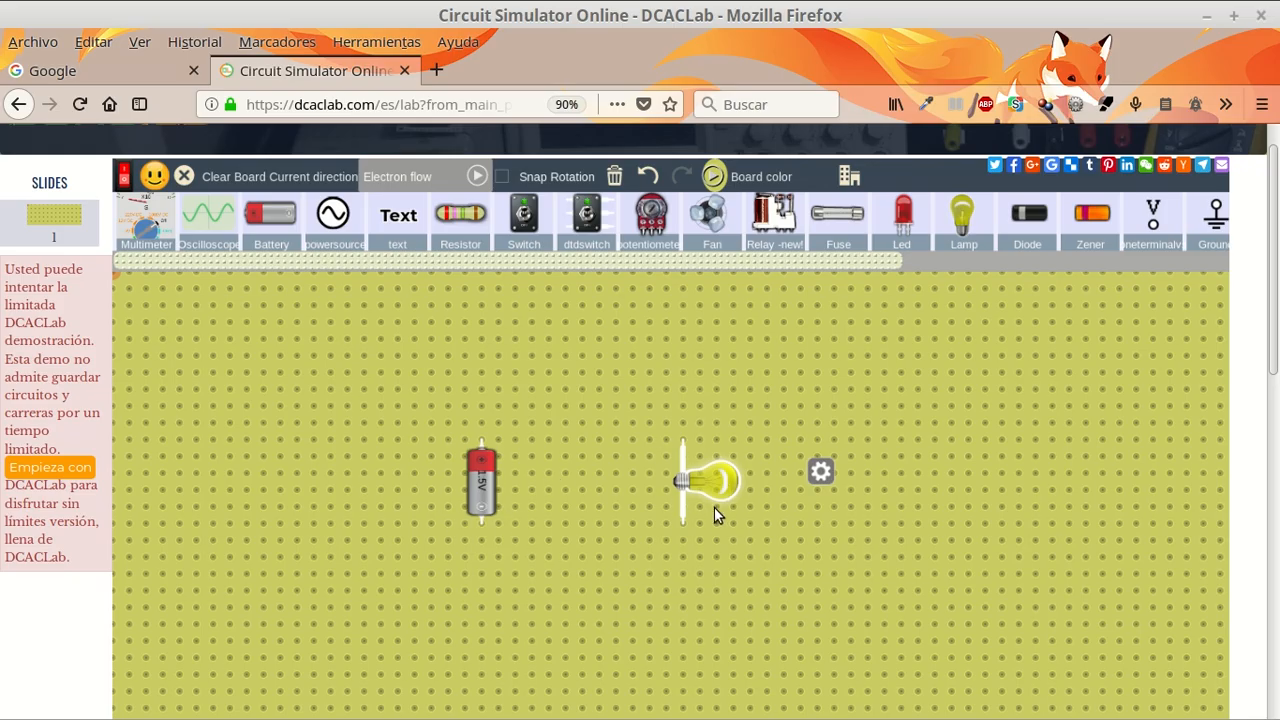
- Examine the lamp's resistance, tune, color and rotation properties and close them
{"action": "left_click", "coordinate": [819, 470]}
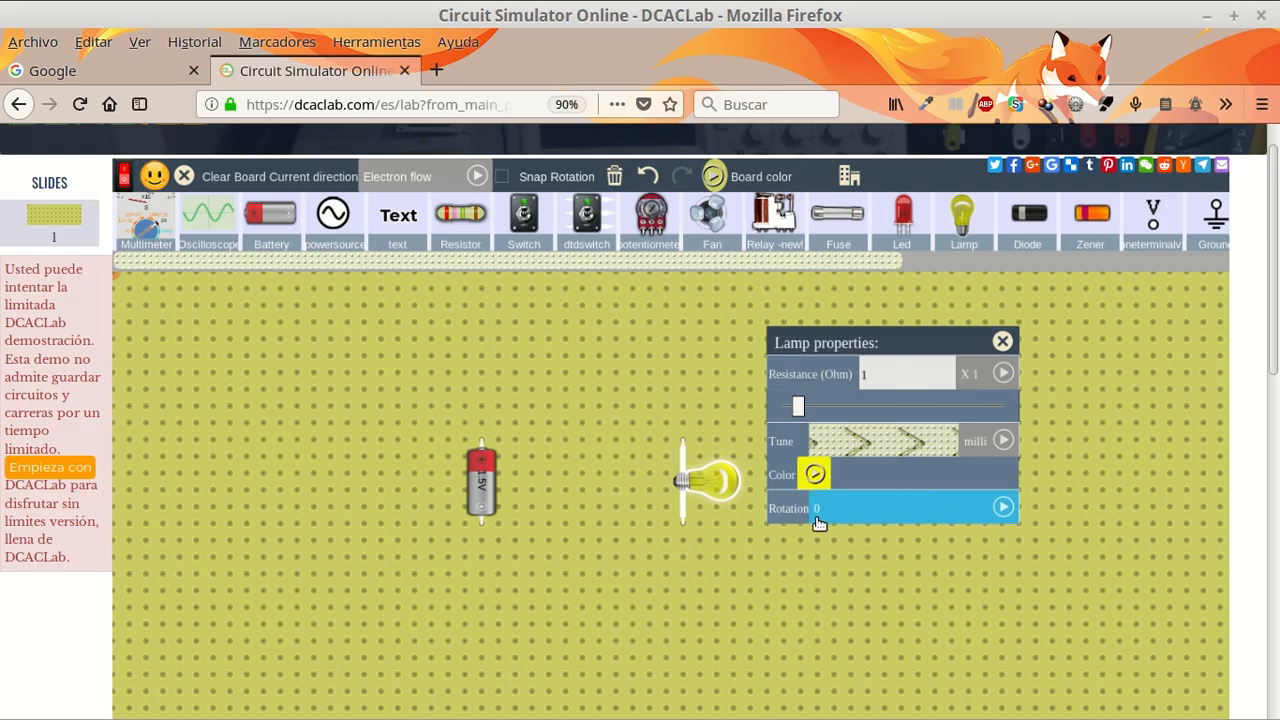
{"action": "left_click", "coordinate": [1002, 341]}
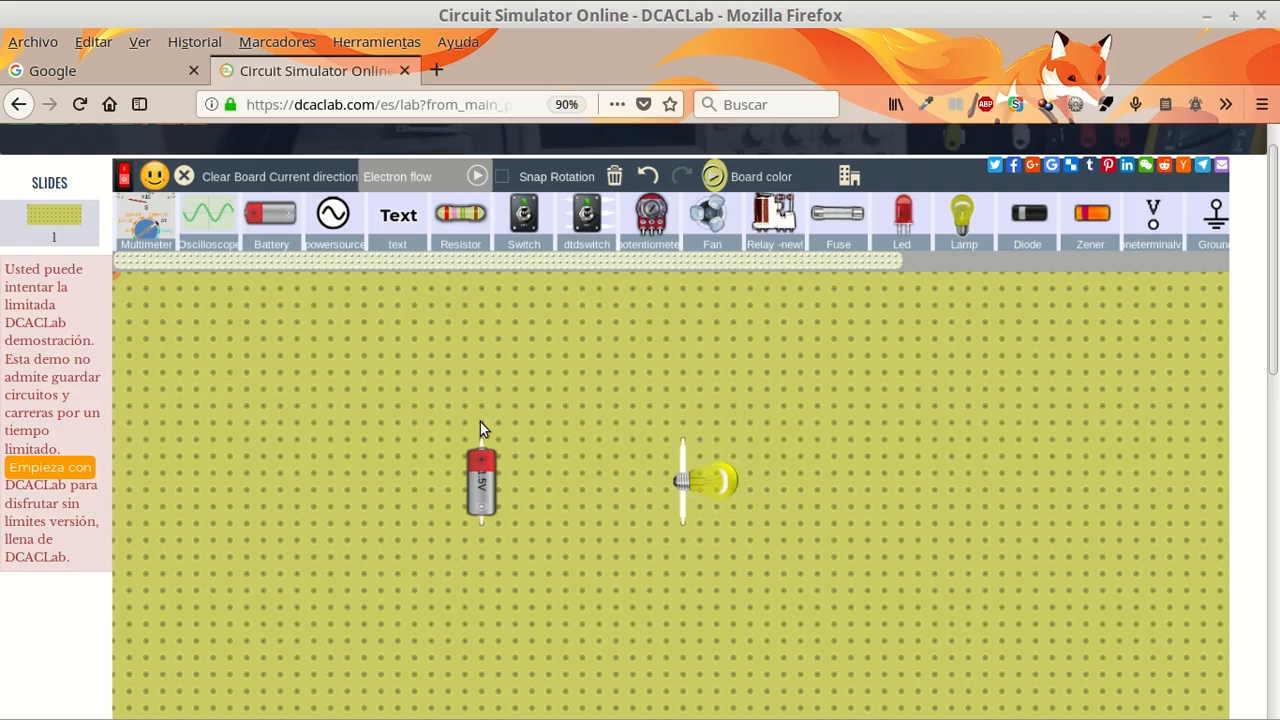
- Draw a short vertical wire outward from each of the battery's two terminals
{"action": "mouse_move", "coordinate": [483, 395]}
{"action": "left_mouse_down"}
{"action": "mouse_move", "coordinate": [484, 309]}
{"action": "mouse_move", "coordinate": [412, 324]}
{"action": "mouse_move", "coordinate": [316, 373]}
{"action": "mouse_move", "coordinate": [291, 454]}
{"action": "mouse_move", "coordinate": [297, 512]}
{"action": "mouse_move", "coordinate": [297, 488]}
{"action": "mouse_move", "coordinate": [391, 368]}
{"action": "mouse_move", "coordinate": [472, 360]}
{"action": "mouse_move", "coordinate": [555, 428]}
{"action": "mouse_move", "coordinate": [557, 503]}
{"action": "mouse_move", "coordinate": [632, 398]}
{"action": "mouse_move", "coordinate": [546, 383]}
{"action": "mouse_move", "coordinate": [480, 390]}
{"action": "left_mouse_up"}
{"action": "left_click_drag", "start_coordinate": [484, 379], "coordinate": [484, 379]}
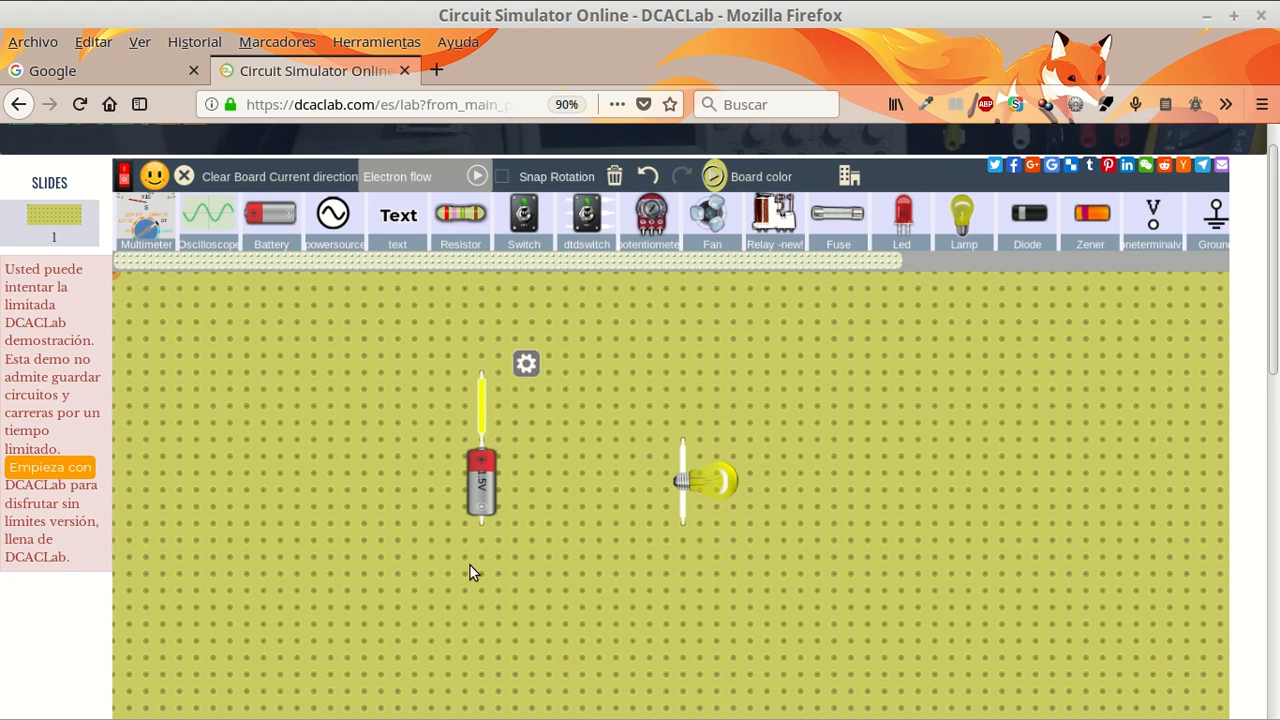
{"action": "left_click", "coordinate": [480, 527]}
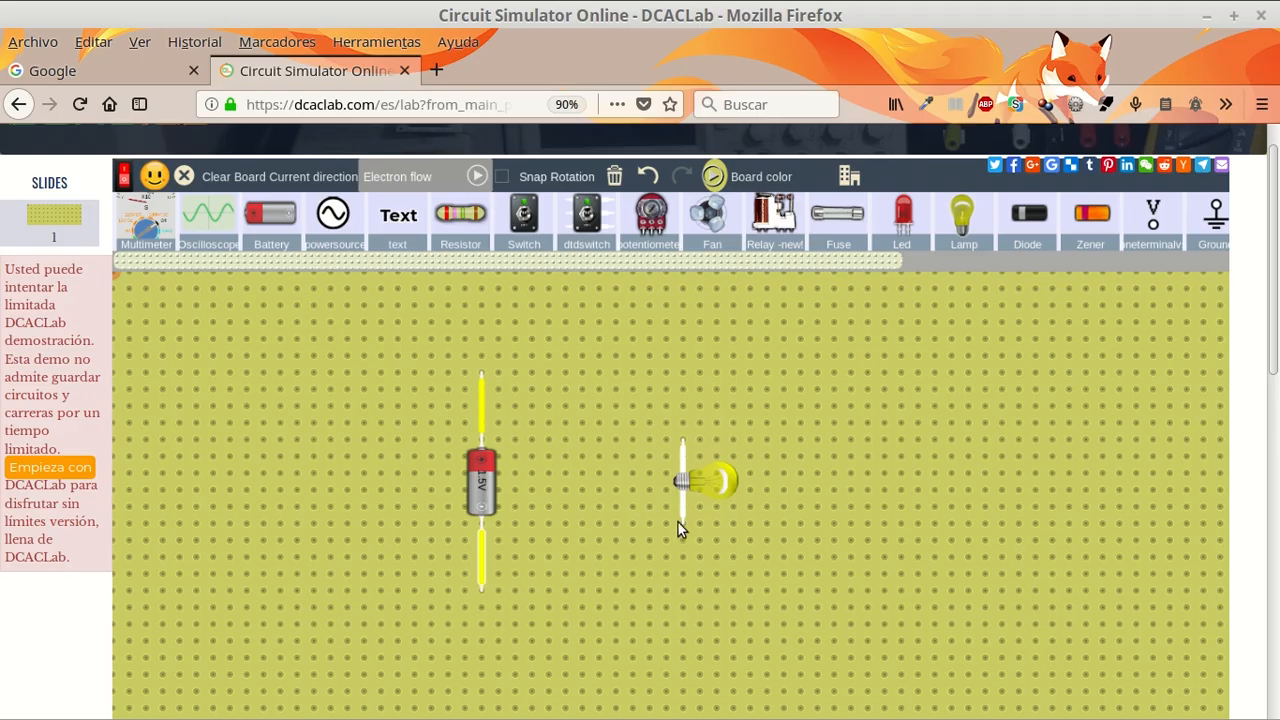
- Complete the rectangular loop by wiring the battery's lower and upper wire ends to the lamp's lower and upper terminals
{"action": "left_click_drag", "start_coordinate": [483, 592], "coordinate": [545, 604]}
{"action": "left_click_drag", "start_coordinate": [624, 596], "coordinate": [682, 590]}
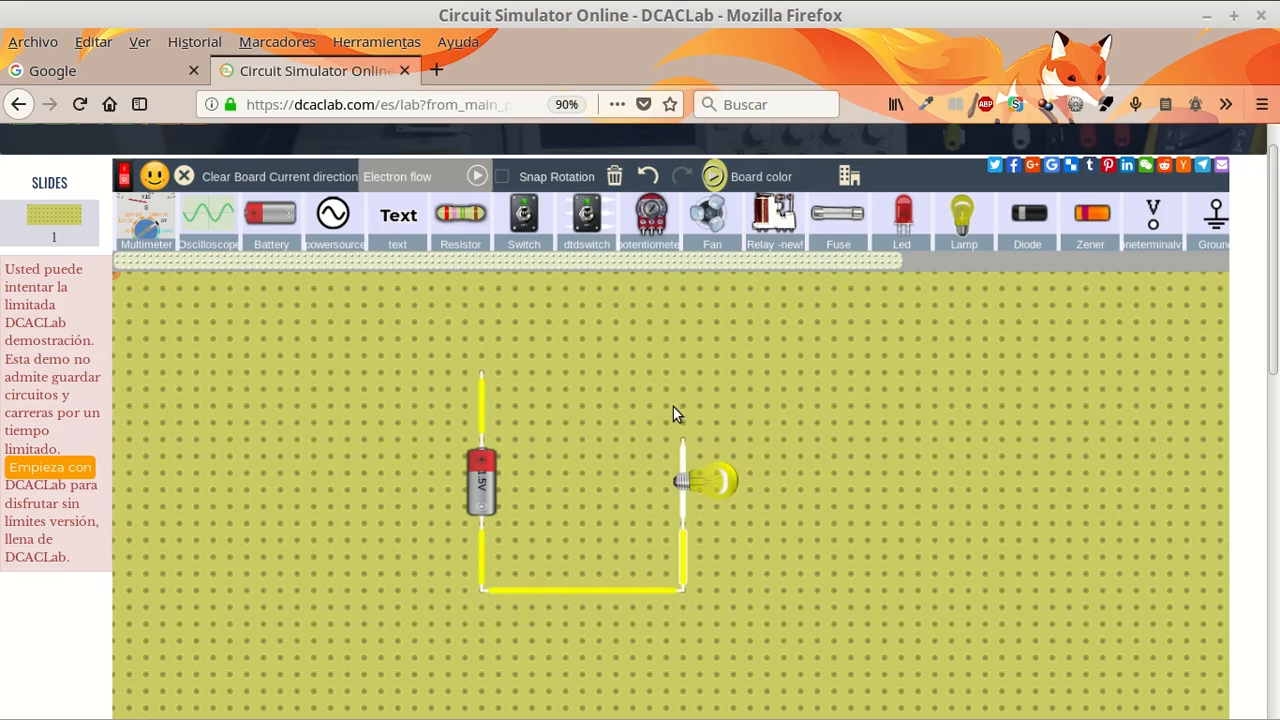
{"action": "left_click_drag", "start_coordinate": [681, 438], "coordinate": [684, 423]}
{"action": "left_click_drag", "start_coordinate": [649, 377], "coordinate": [485, 376]}
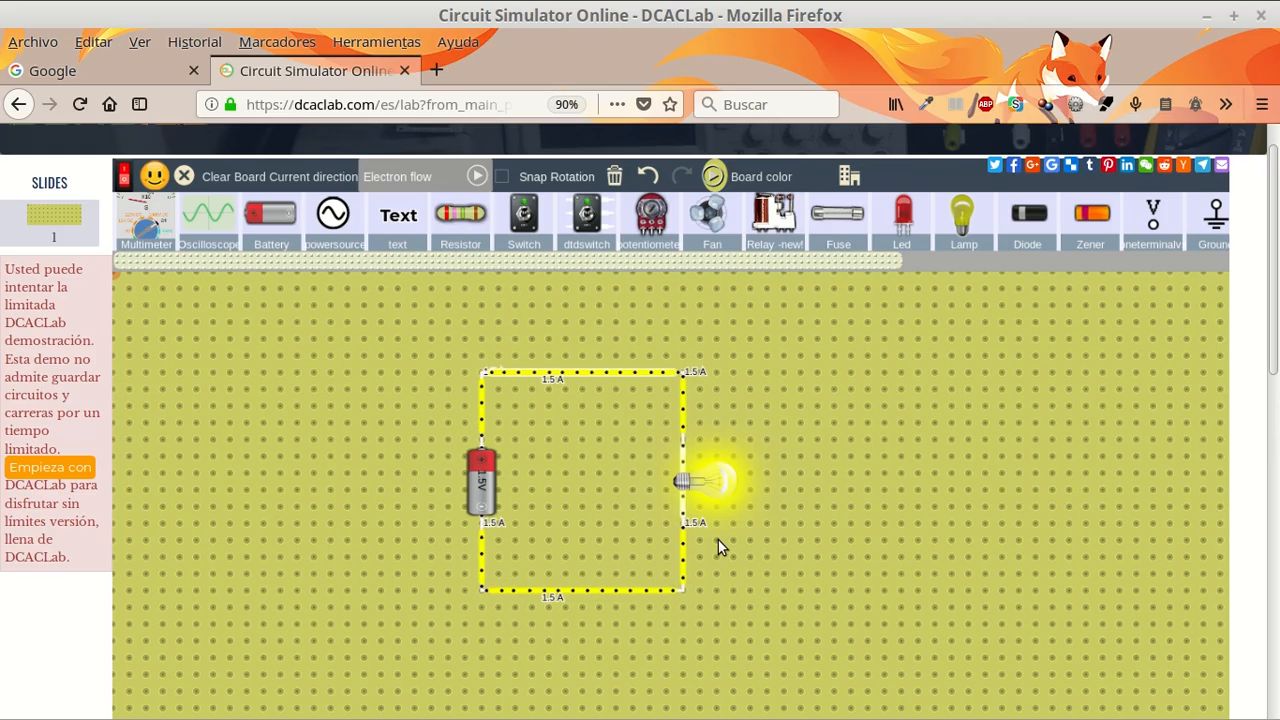
- Set the current direction display to Conventional current, then to Hide current, and finally back to Conventional current
{"action": "left_click", "coordinate": [451, 179]}
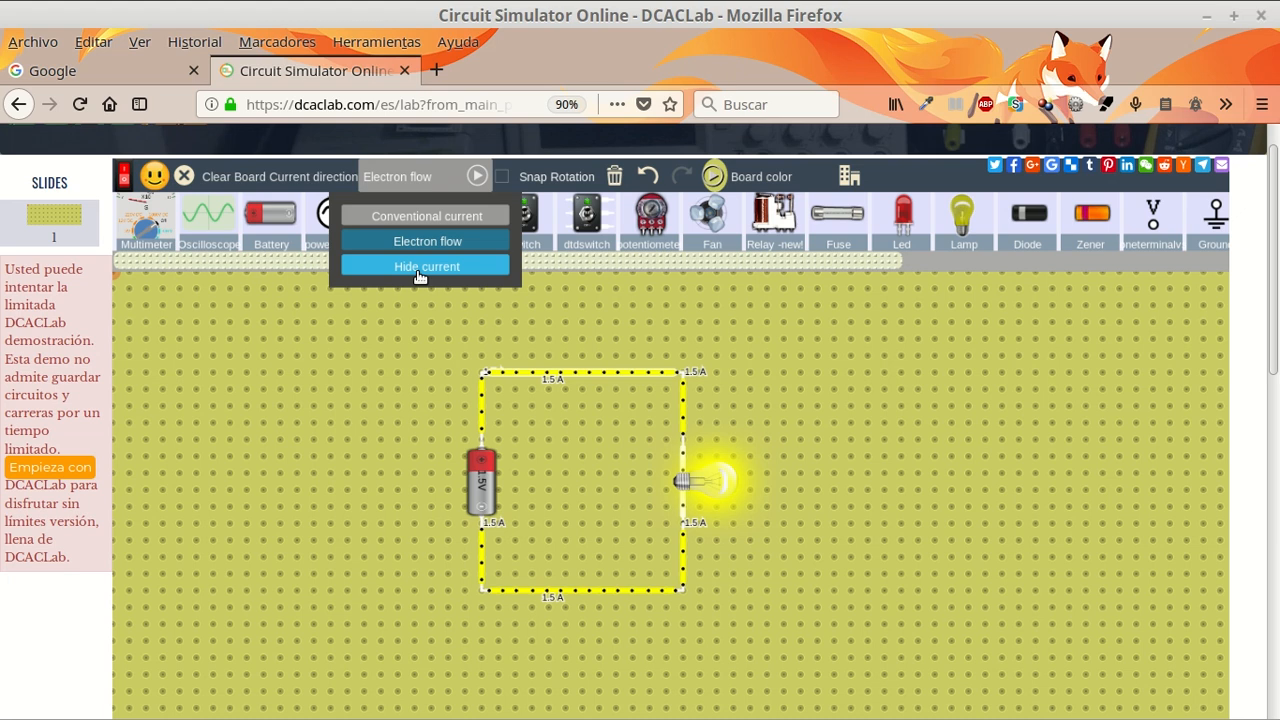
{"action": "left_click", "coordinate": [432, 216]}
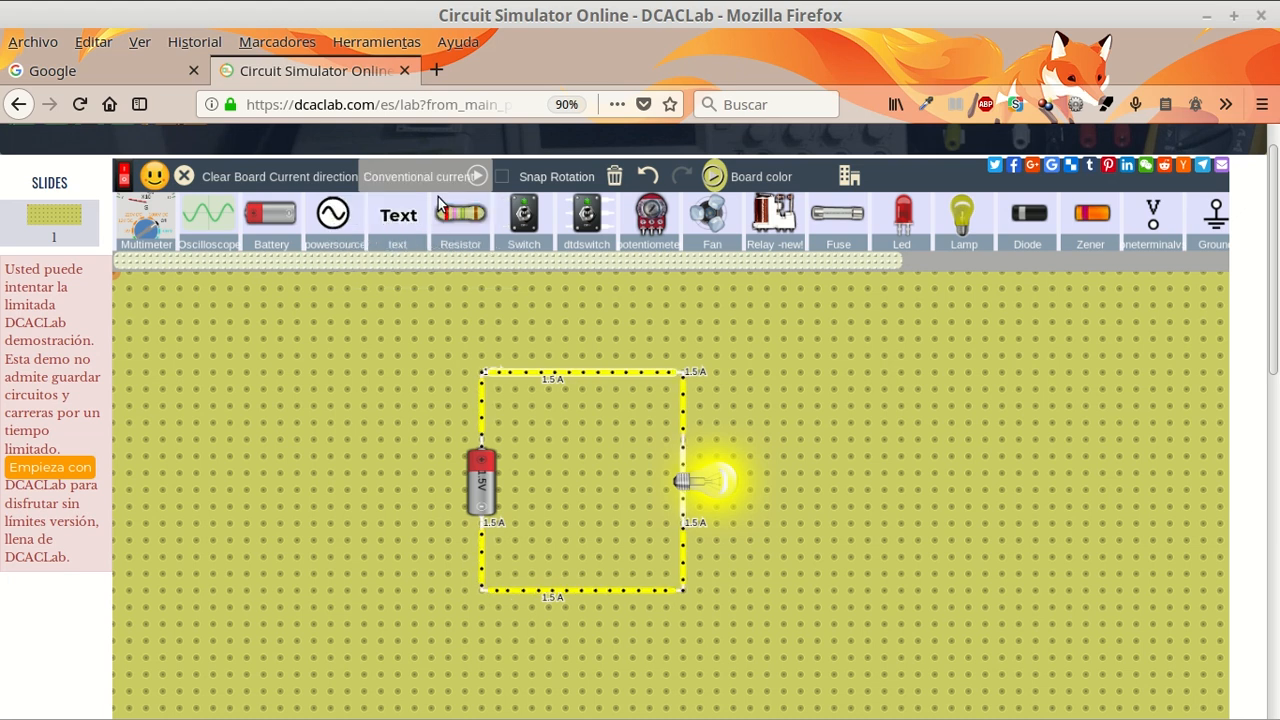
{"action": "left_click", "coordinate": [447, 180]}
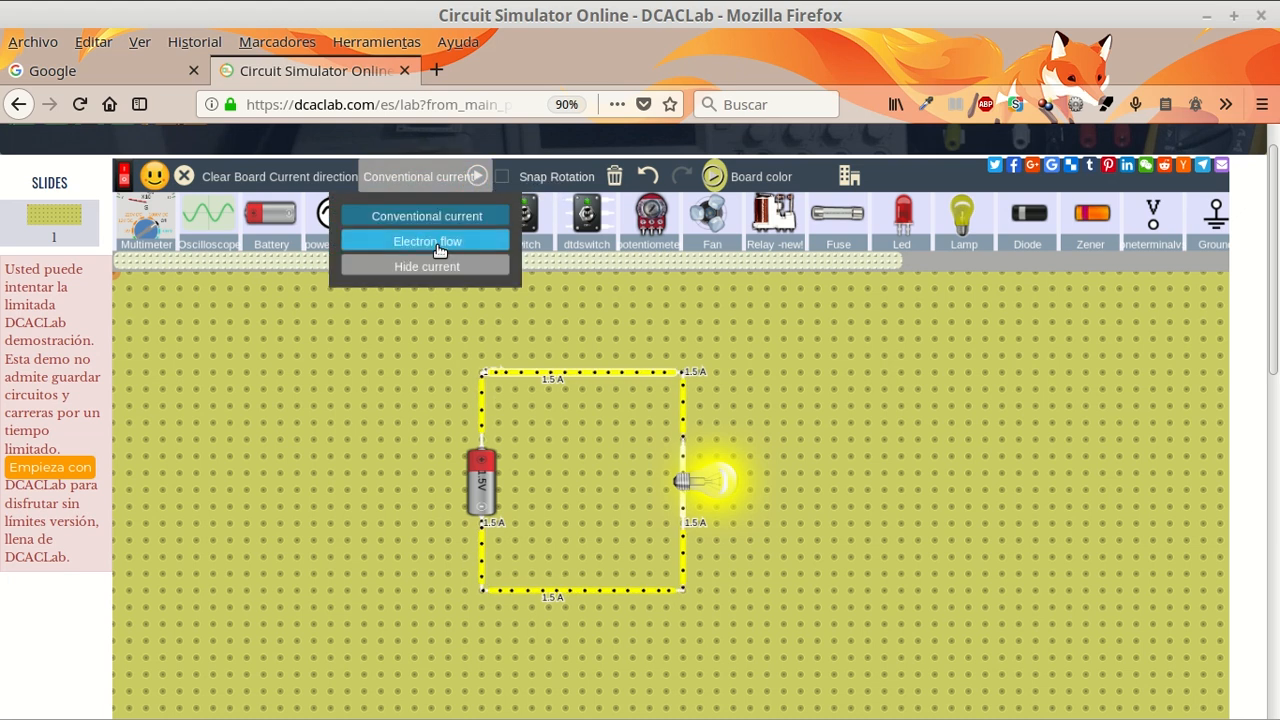
{"action": "left_click", "coordinate": [434, 272]}
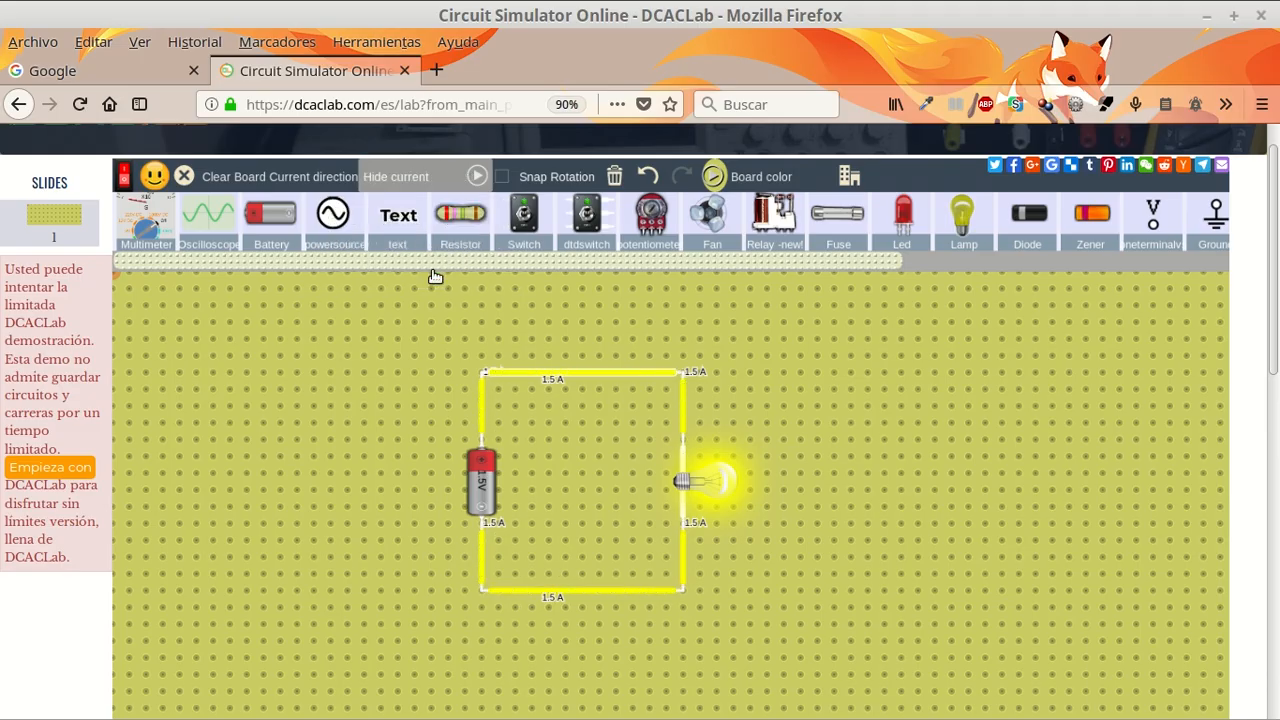
{"action": "left_click", "coordinate": [452, 180]}
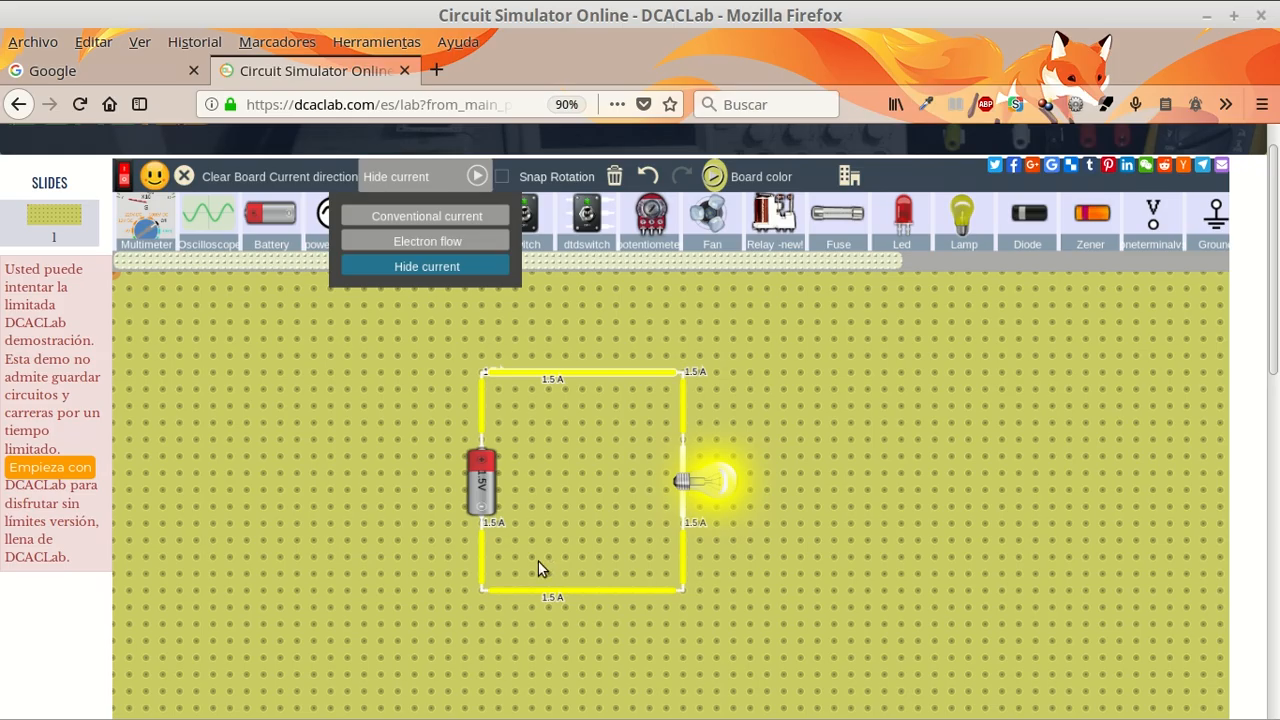
{"action": "left_click", "coordinate": [430, 224]}
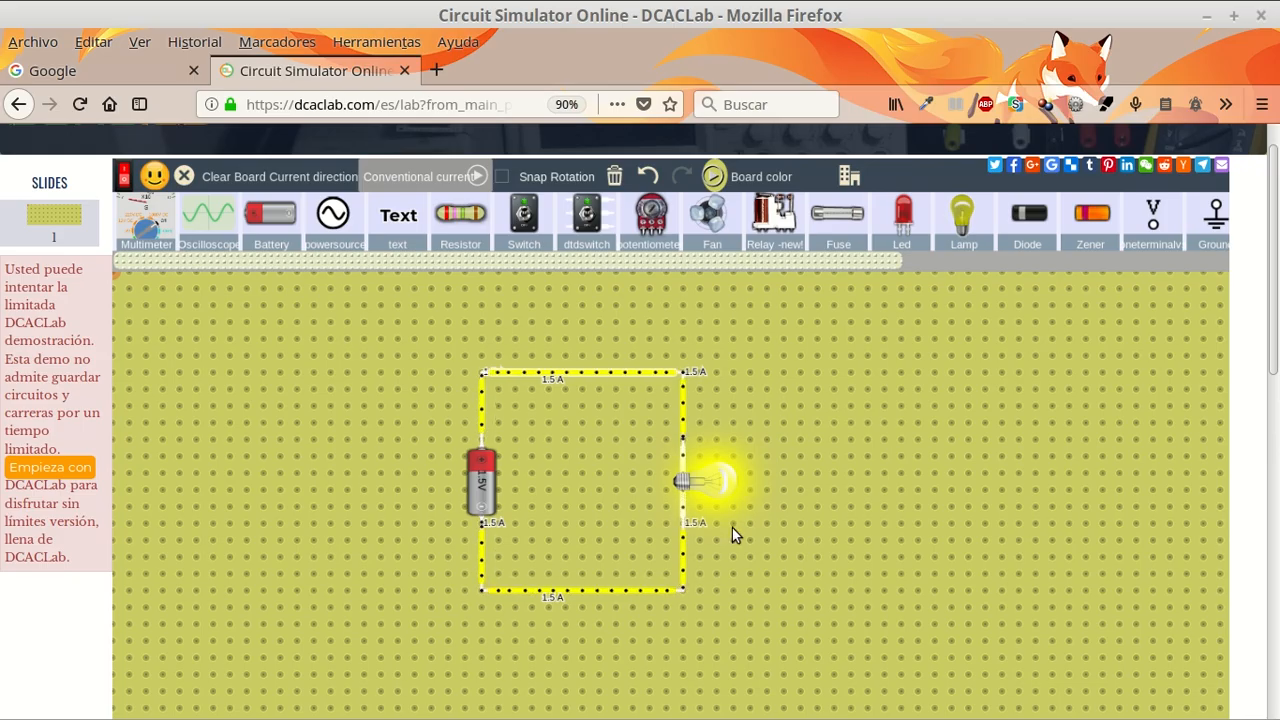
- Delete the lamp from the circuit, leaving the wires and battery in place
{"action": "left_click", "coordinate": [580, 371]}
{"action": "left_click", "coordinate": [708, 483]}
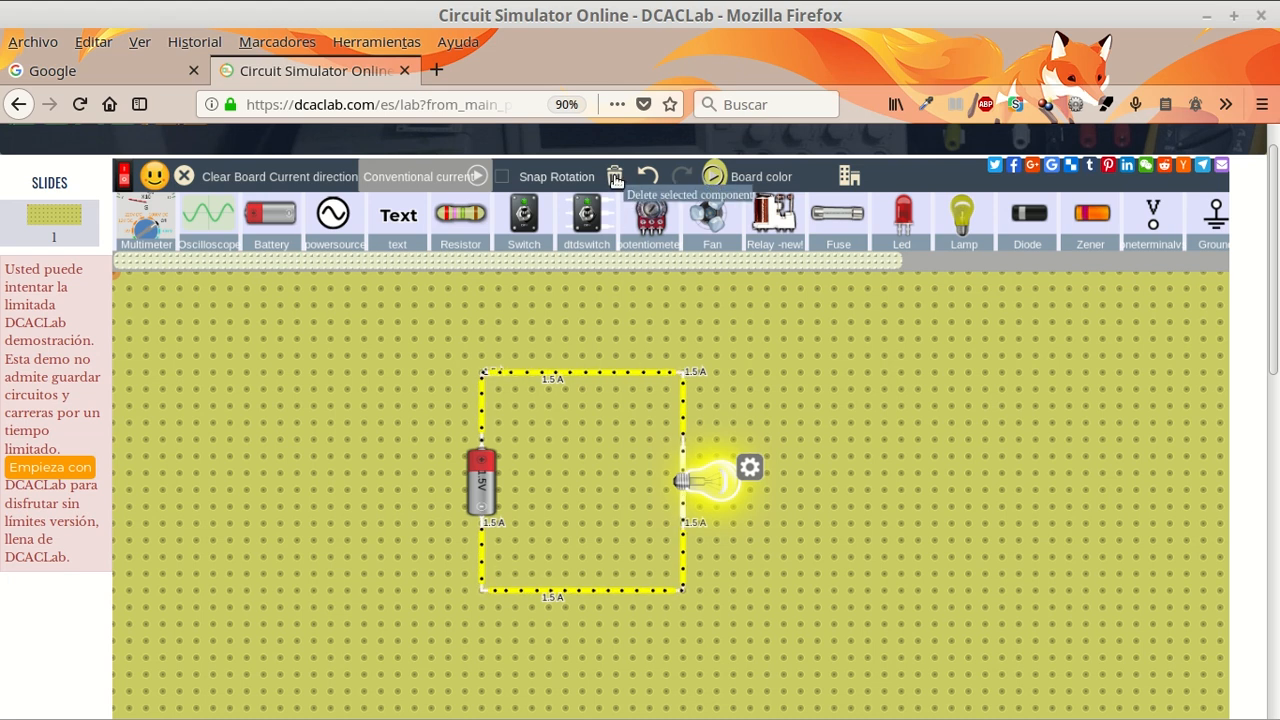
{"action": "left_click", "coordinate": [615, 178]}
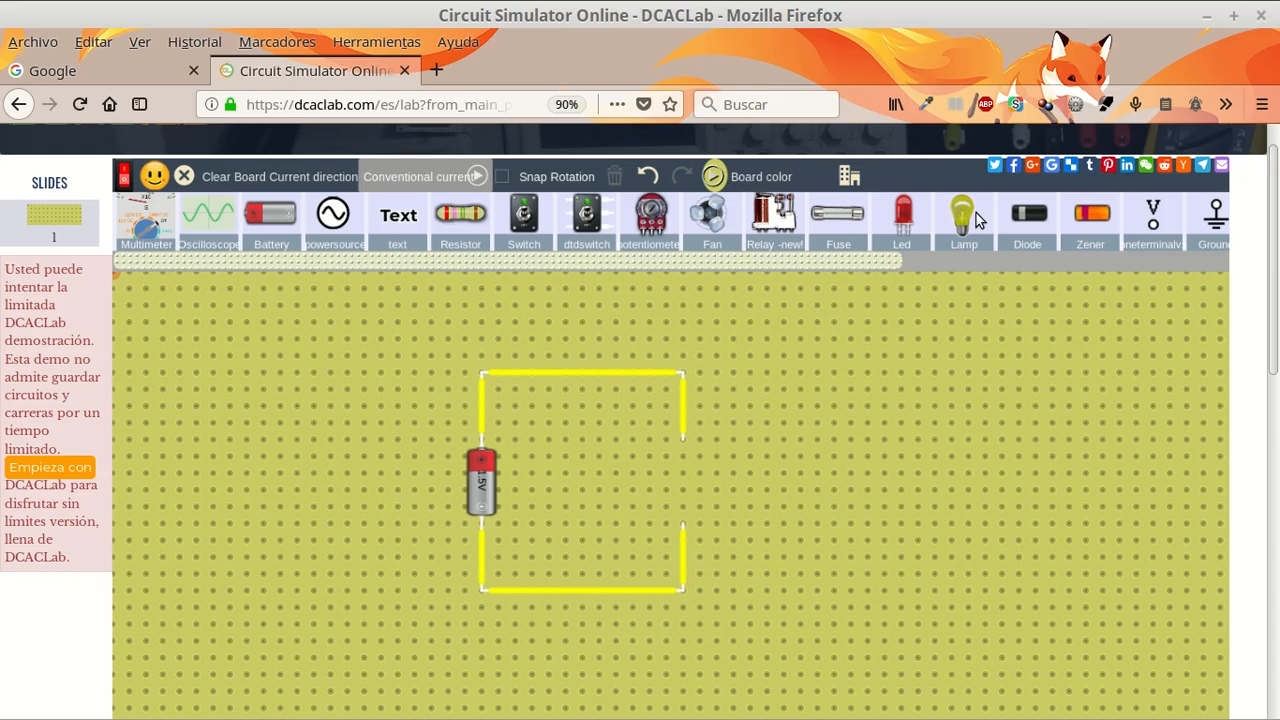
- Add a new lamp, rotate it with Snap Rotation so its terminals run vertically, turn Snap Rotation off, and fit the lamp into the wire gap
{"action": "left_click_drag", "start_coordinate": [968, 220], "coordinate": [858, 419]}
{"action": "left_click", "coordinate": [504, 177]}
{"action": "left_click", "coordinate": [504, 178]}
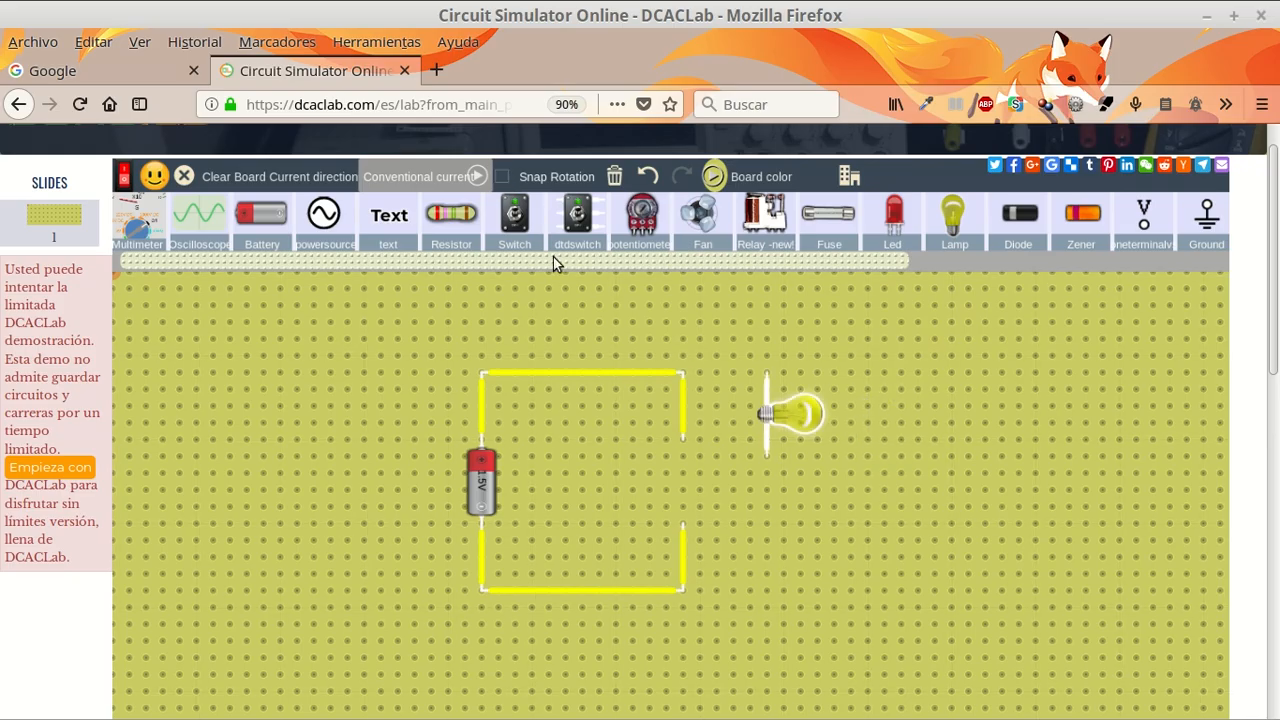
{"action": "left_click_drag", "start_coordinate": [773, 409], "coordinate": [706, 468]}
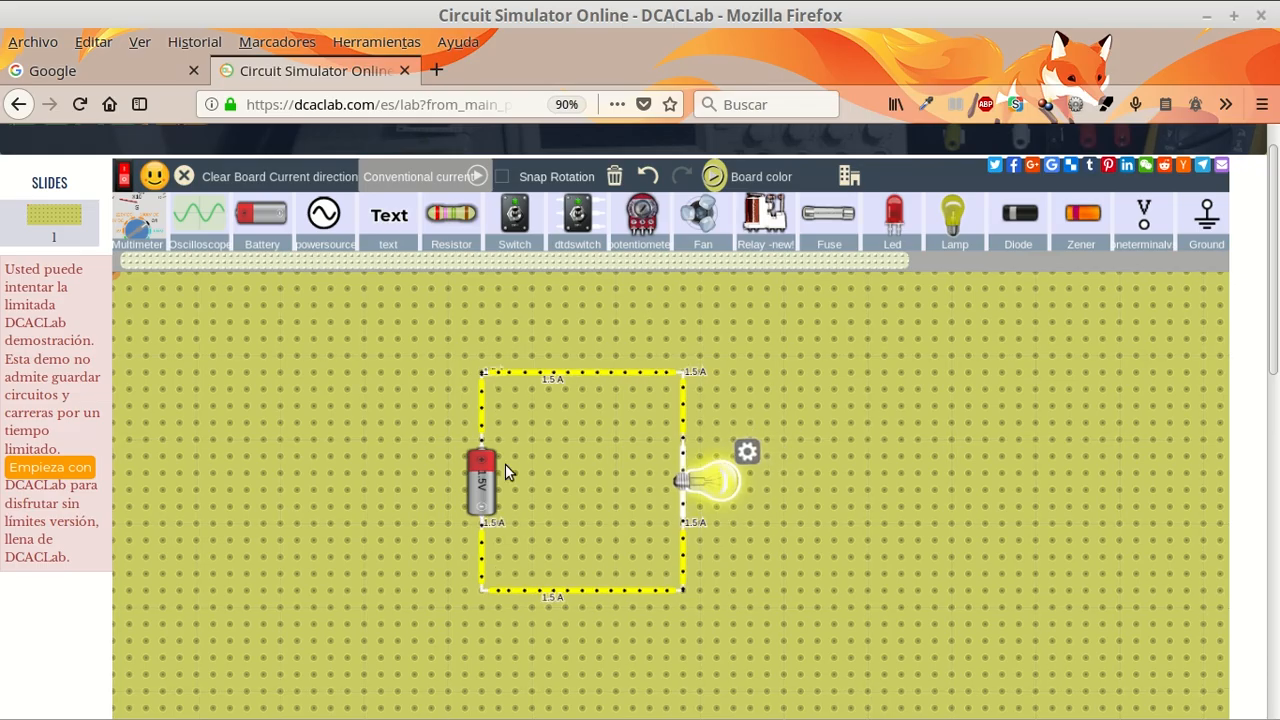